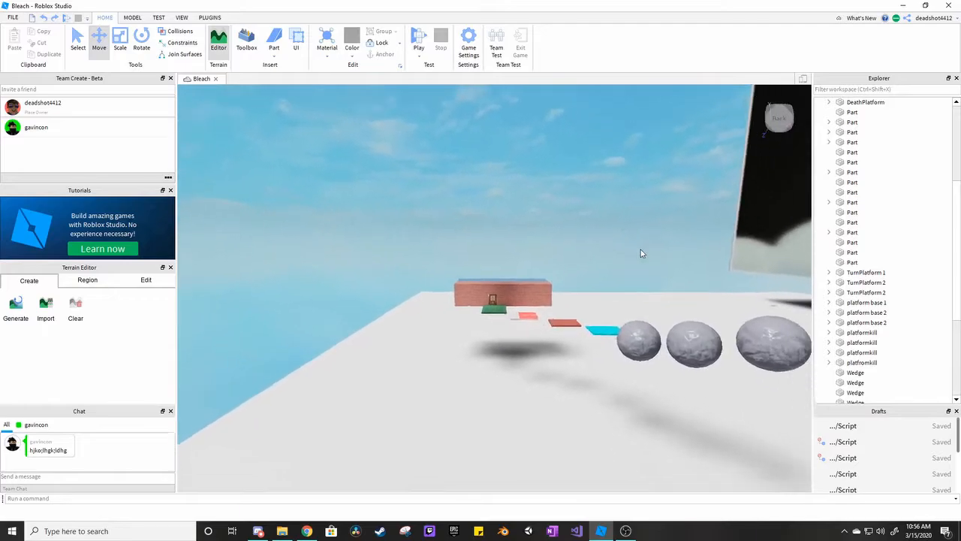
# Examine the obstacle course from the brick building past the spheres to the orange platforms, the red-topped platform and the steps.
pyautogui.moveTo(641, 253); pyautogui.dragTo(638, 249, button='right')
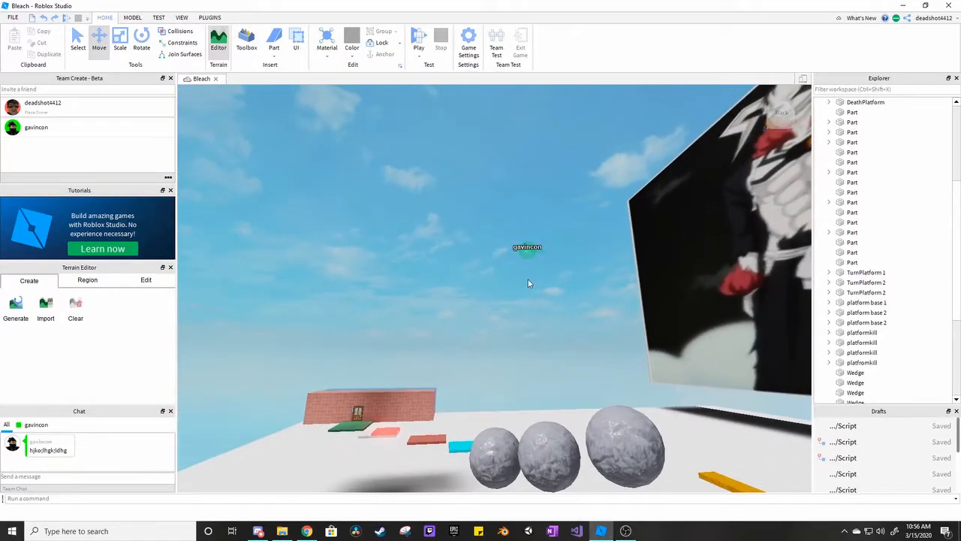
pyautogui.moveTo(648, 295); pyautogui.dragTo(657, 299, button='right')
pyautogui.press('a')
pyautogui.press('w')
pyautogui.moveTo(441, 309); pyautogui.dragTo(465, 278, button='right')
pyautogui.press('s')
pyautogui.moveTo(711, 314); pyautogui.dragTo(711, 313, button='right')
pyautogui.press('w')
pyautogui.press('d')
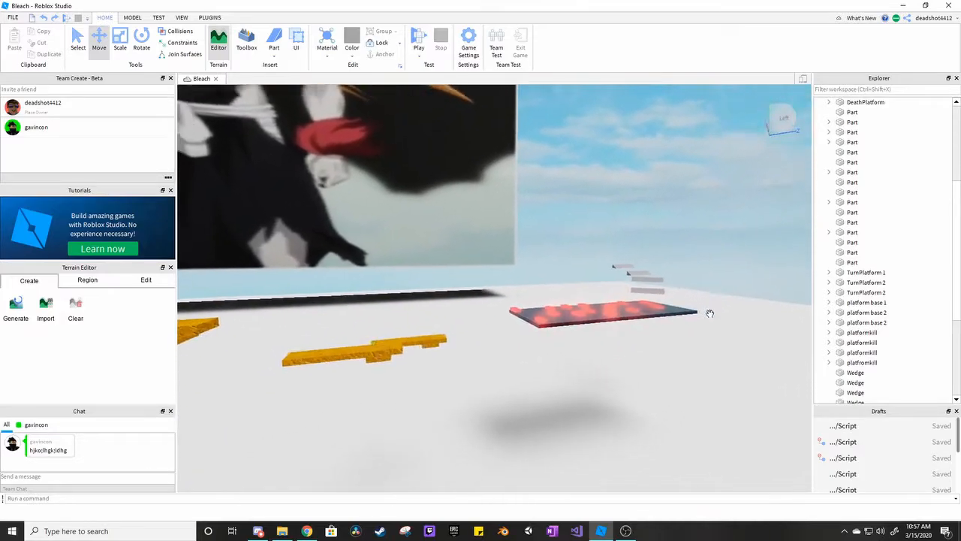
pyautogui.moveTo(572, 286); pyautogui.dragTo(566, 294, button='right')
pyautogui.press('w')
pyautogui.press('a')
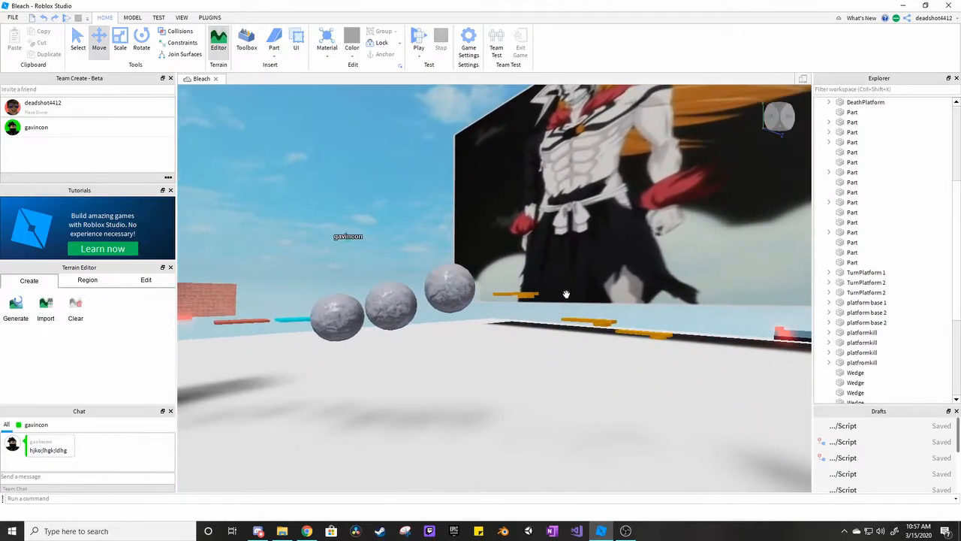
# Switch to Discord, unmute the two other members of the General voice channel, and return to Roblox Studio.
pyautogui.click(259, 534)
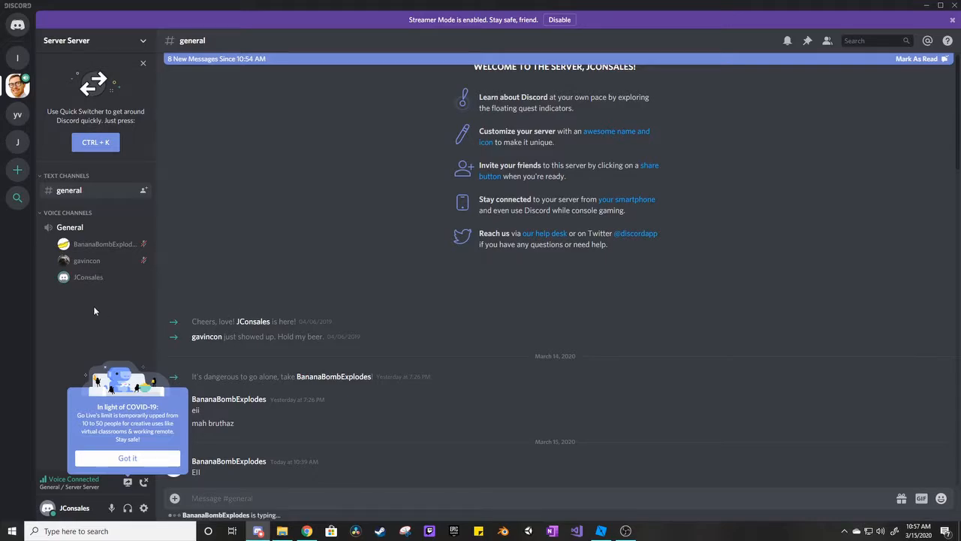
pyautogui.rightClick(87, 263)
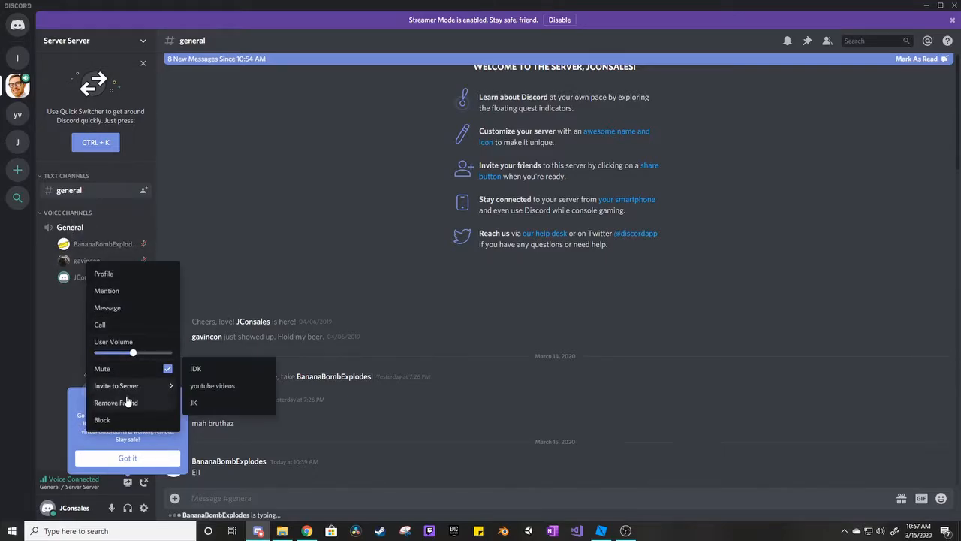
pyautogui.click(136, 372)
pyautogui.click(75, 247)
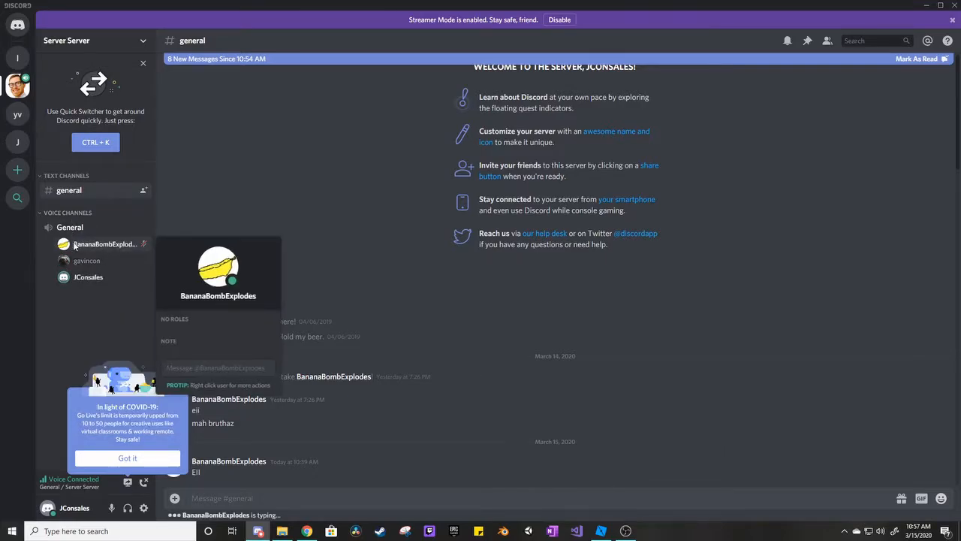
pyautogui.rightClick(74, 244)
pyautogui.click(134, 351)
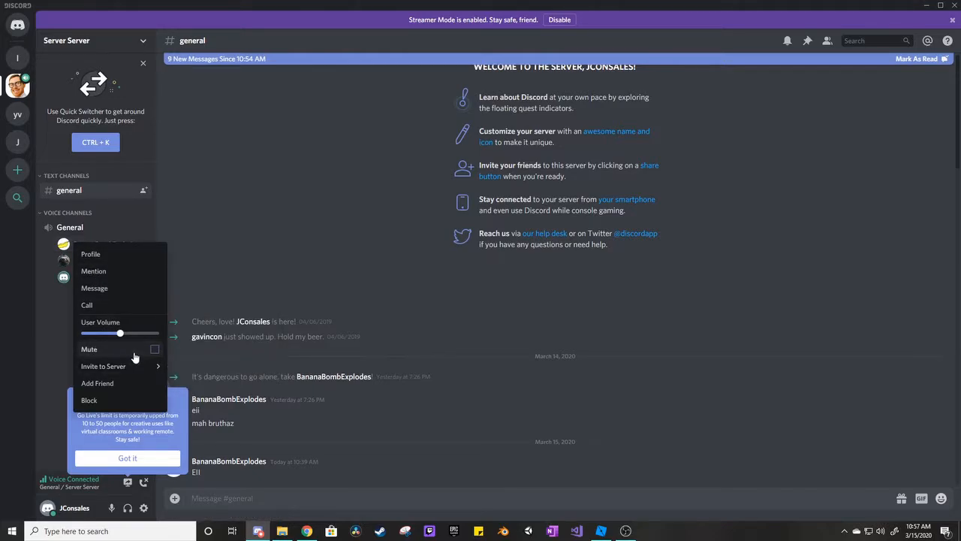
pyautogui.click(242, 239)
pyautogui.click(609, 533)
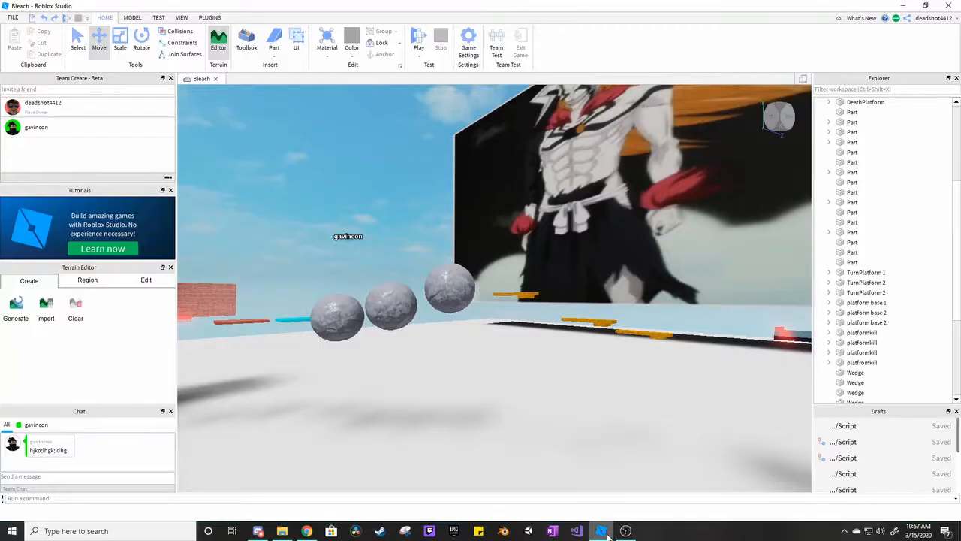
# Examine the three spheres and neighbouring platforms up close, ending with an overview of the course and brick building.
pyautogui.moveTo(569, 364); pyautogui.dragTo(569, 362, button='right')
pyautogui.press('w')
pyautogui.press('s')
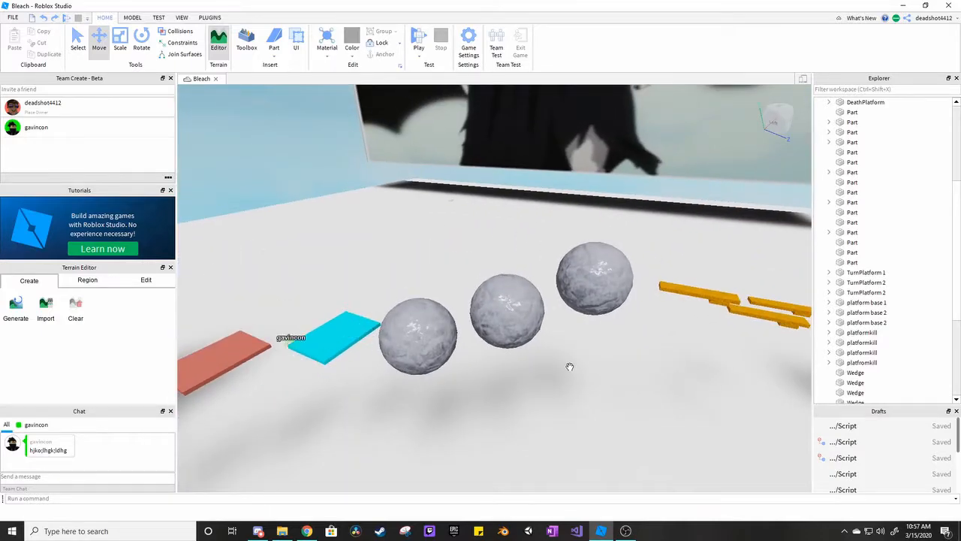
pyautogui.press('s')
pyautogui.moveTo(584, 202); pyautogui.dragTo(590, 209, button='right')
pyautogui.press('w')
pyautogui.press('w')
pyautogui.press('d')
pyautogui.moveTo(636, 354); pyautogui.dragTo(634, 355, button='right')
pyautogui.press('a')
pyautogui.moveTo(455, 279); pyautogui.dragTo(452, 275, button='right')
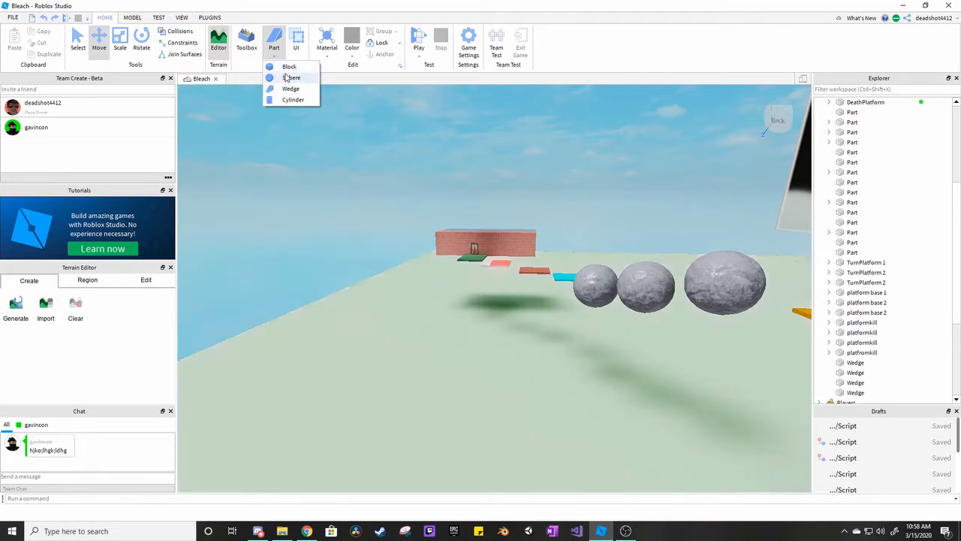
# Insert a new block part above the white base platform near the brick building.
pyautogui.click(288, 67)
pyautogui.press('w')
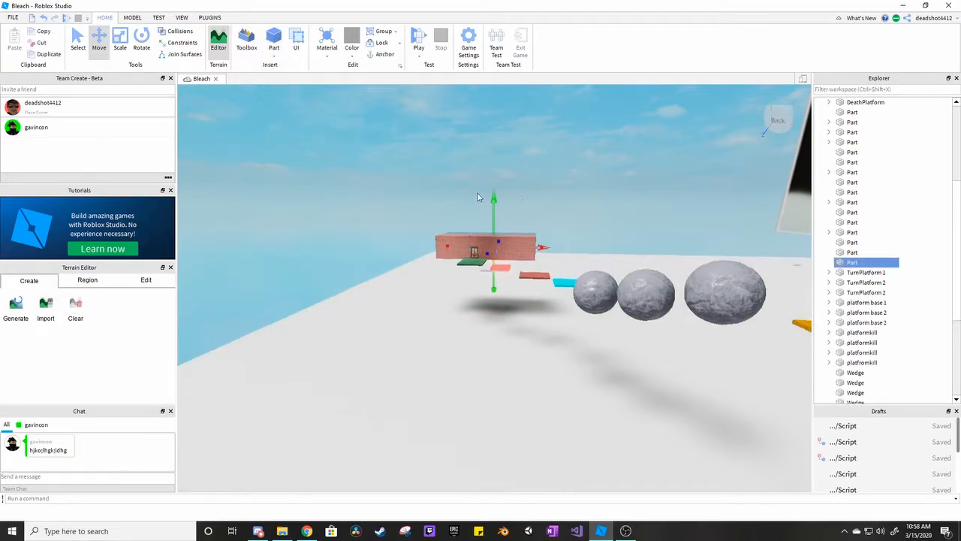
pyautogui.press('d')
pyautogui.moveTo(551, 197); pyautogui.dragTo(551, 194, button='right')
pyautogui.press('d')
pyautogui.press('d')
pyautogui.press('d')
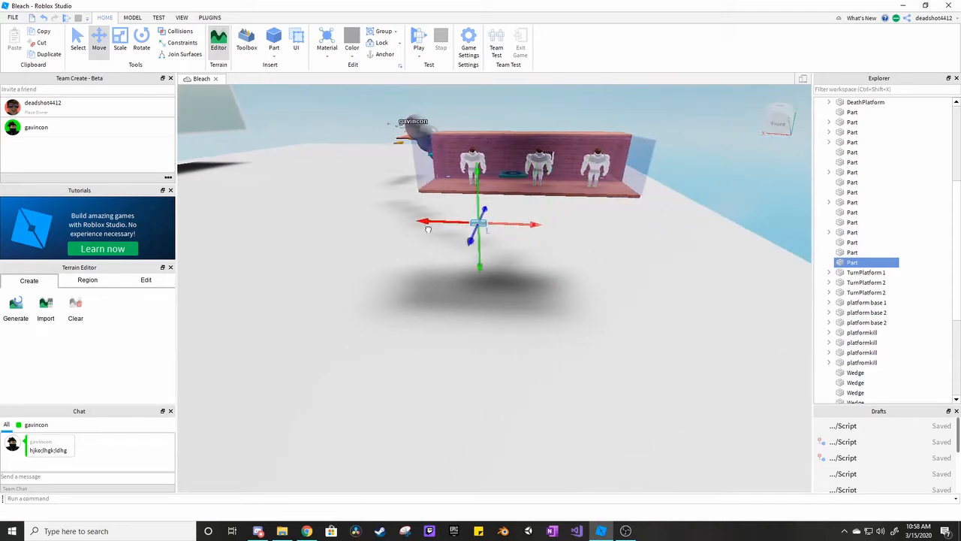
pyautogui.press('d')
pyautogui.moveTo(438, 204); pyautogui.dragTo(438, 206, button='right')
pyautogui.press('a')
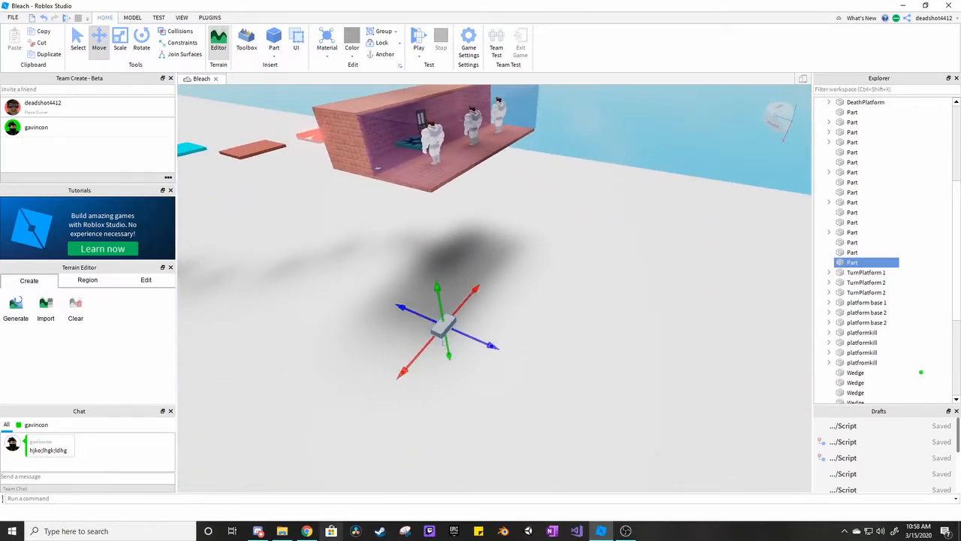
# Switch to Discord, mute the first member listed in the General voice channel, and return to Roblox Studio.
pyautogui.click(252, 527)
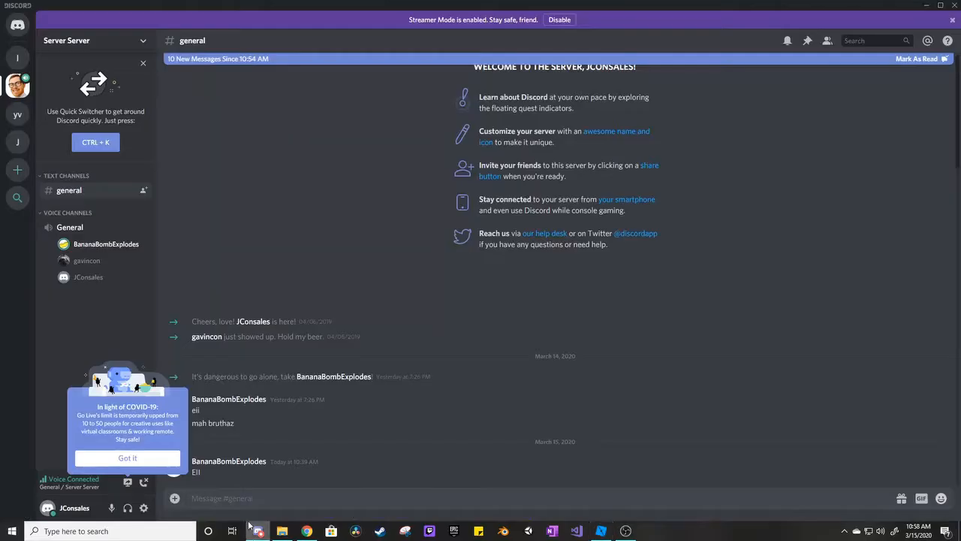
pyautogui.rightClick(97, 251)
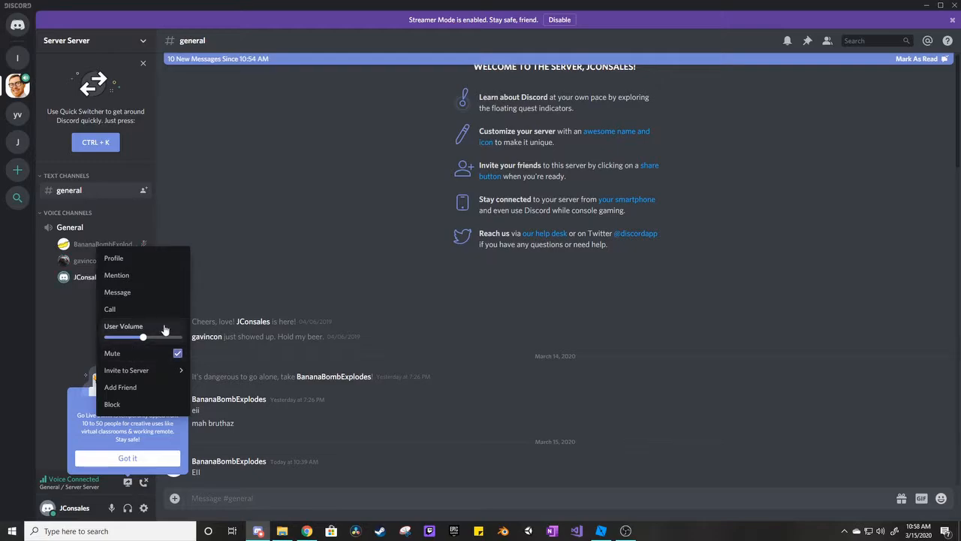
pyautogui.click(511, 450)
pyautogui.click(602, 531)
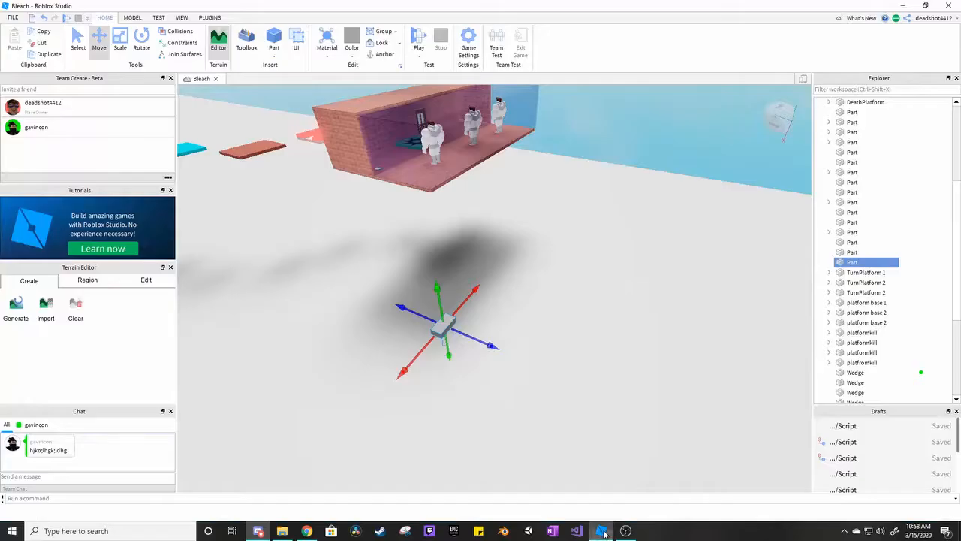
# Reposition the new block along its axes with the Move tool, keeping it above the white base platform.
pyautogui.moveTo(673, 307); pyautogui.dragTo(689, 290, button='right')
pyautogui.press('d')
pyautogui.press('f')
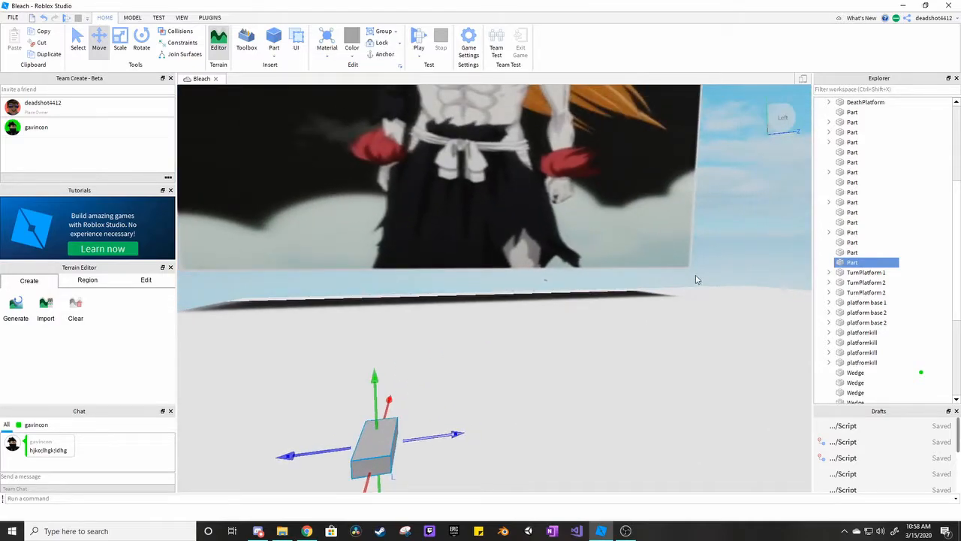
pyautogui.moveTo(639, 206); pyautogui.dragTo(639, 215, button='right')
pyautogui.press('s')
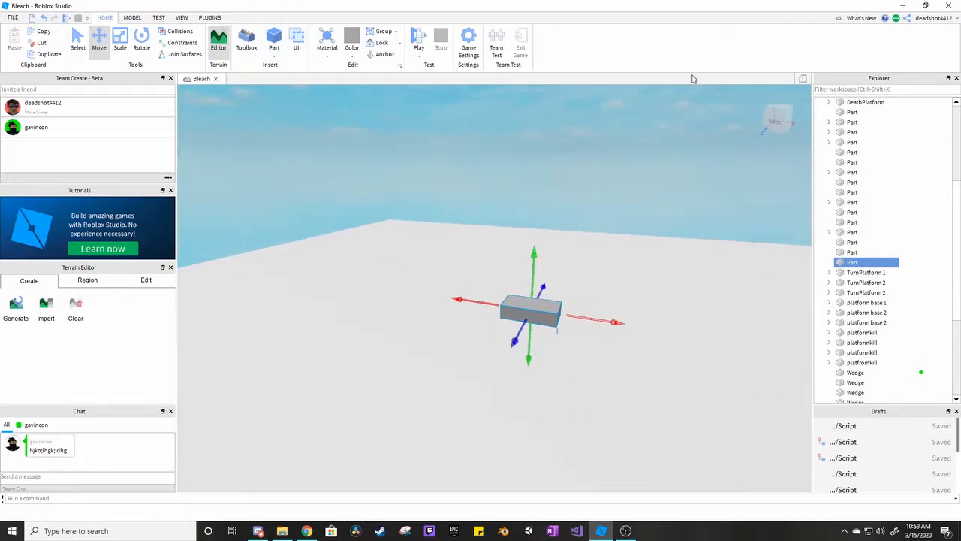
pyautogui.moveTo(642, 129); pyautogui.dragTo(642, 134, button='right')
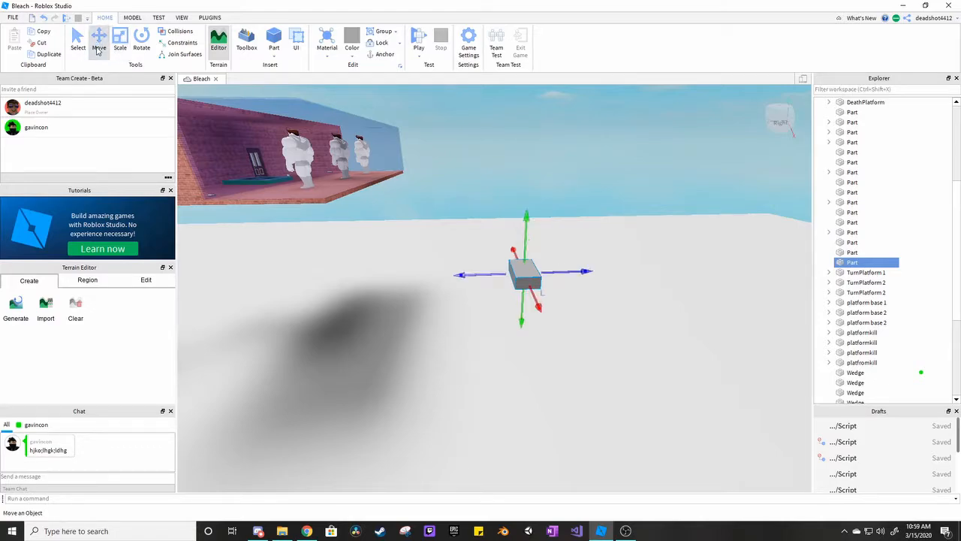
pyautogui.moveTo(350, 135); pyautogui.dragTo(356, 143, button='right')
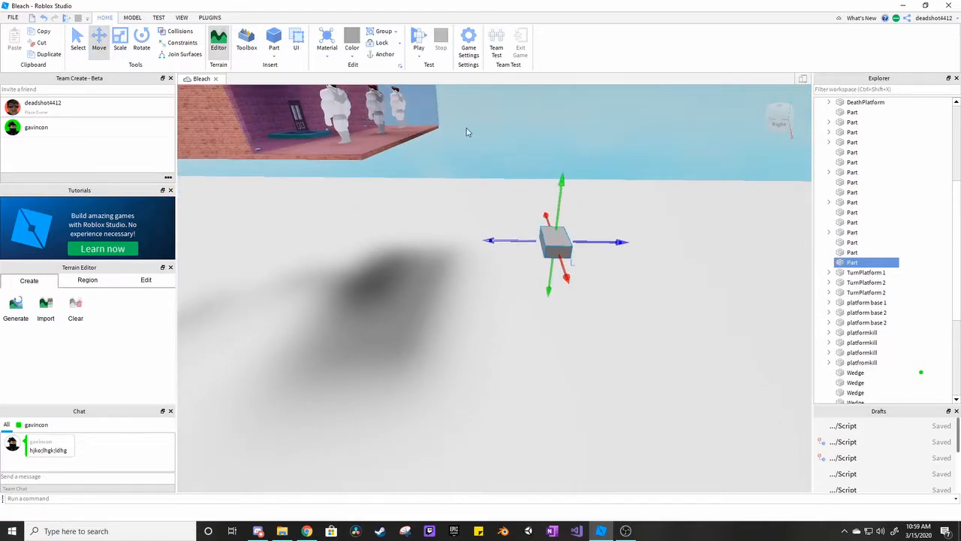
pyautogui.press('d')
pyautogui.press('a')
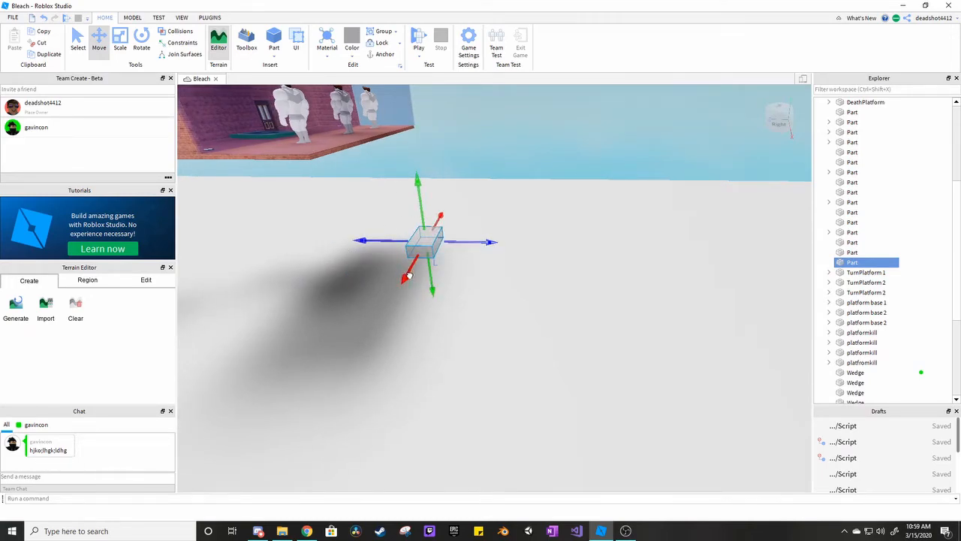
pyautogui.moveTo(407, 277); pyautogui.dragTo(350, 337)
pyautogui.moveTo(486, 313); pyautogui.dragTo(496, 290, button='right')
pyautogui.moveTo(496, 291)
pyautogui.mouseDown()
pyautogui.moveTo(580, 286)
pyautogui.moveTo(503, 285)
pyautogui.mouseUp()
pyautogui.moveTo(477, 236); pyautogui.dragTo(477, 286)
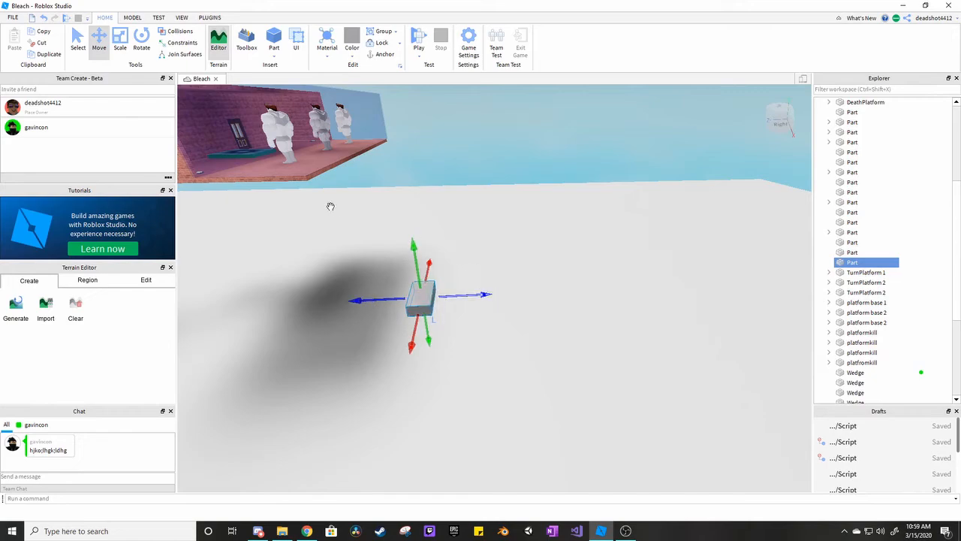
pyautogui.moveTo(413, 258)
pyautogui.mouseDown()
pyautogui.moveTo(413, 208)
pyautogui.moveTo(413, 258)
pyautogui.mouseUp()
# Scale the block narrower and stretch it along its red axis into a long, thin bar.
pyautogui.moveTo(453, 298)
pyautogui.mouseDown()
pyautogui.moveTo(746, 302)
pyautogui.moveTo(455, 316)
pyautogui.mouseUp()
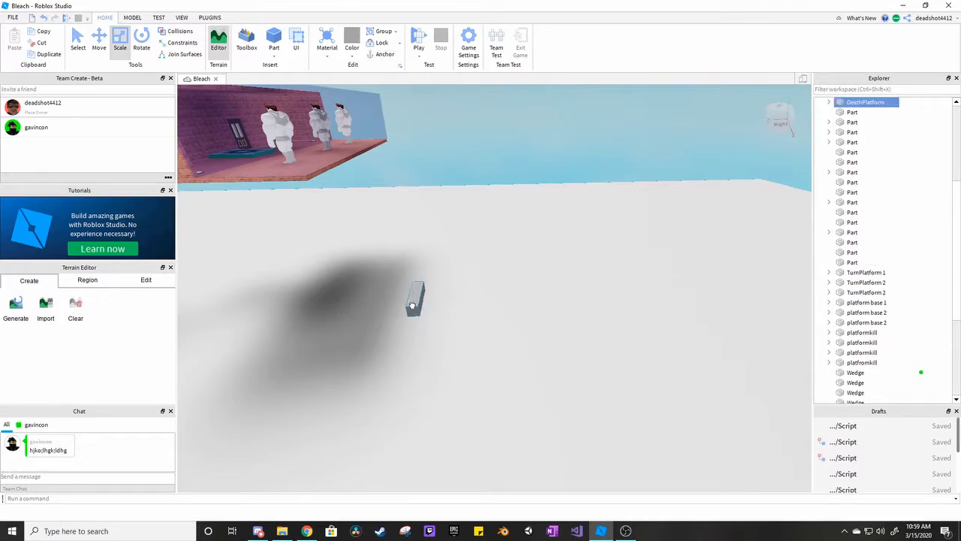
pyautogui.moveTo(460, 324); pyautogui.dragTo(457, 324, button='right')
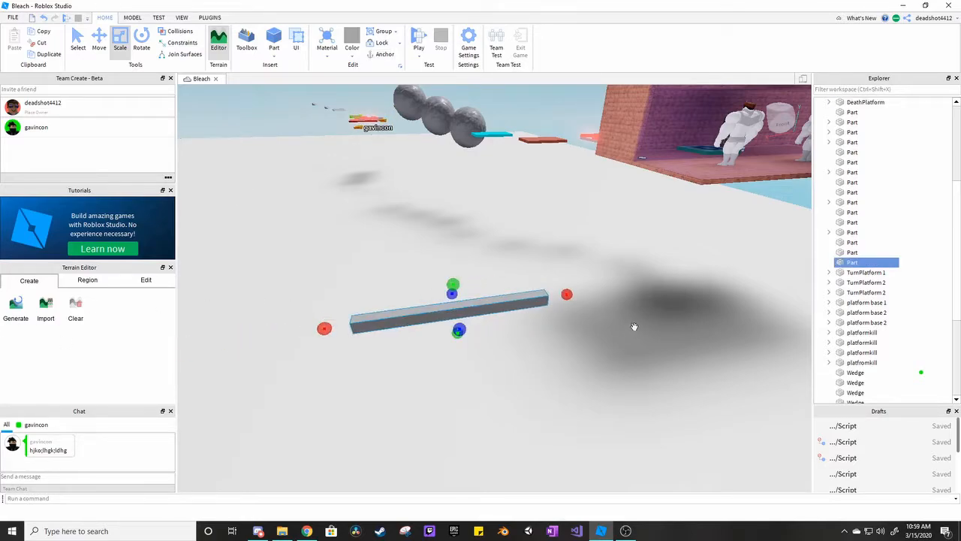
pyautogui.click(633, 268)
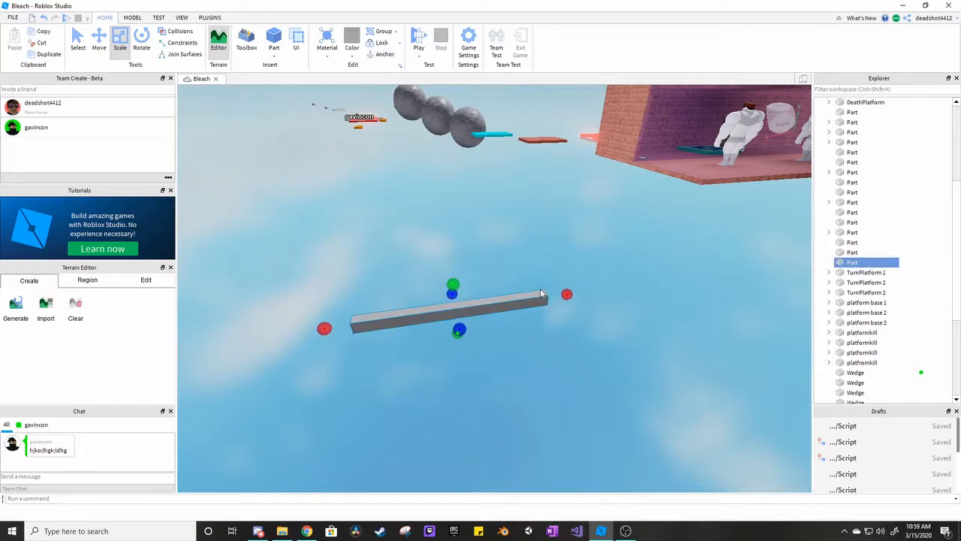
pyautogui.click(570, 239)
pyautogui.moveTo(570, 239); pyautogui.dragTo(570, 239, button='right')
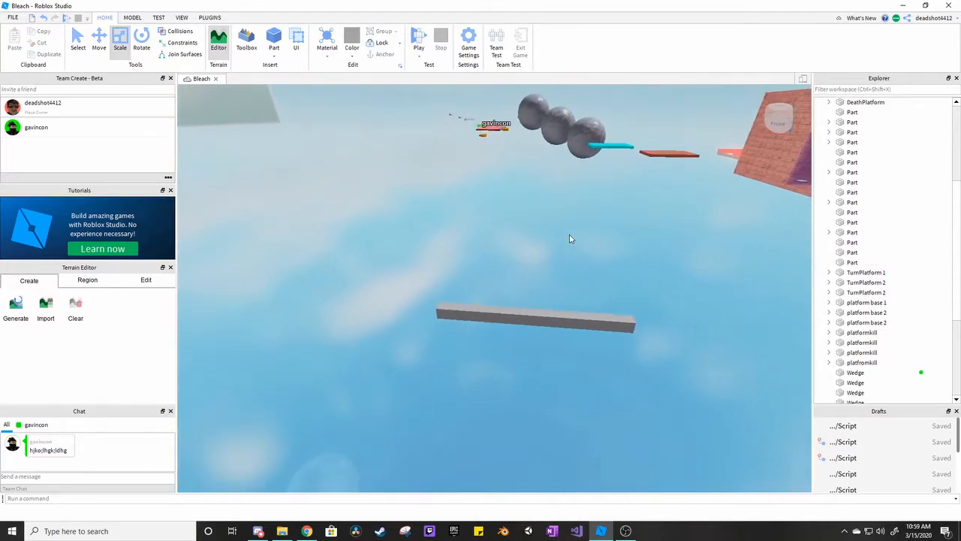
pyautogui.click(570, 239)
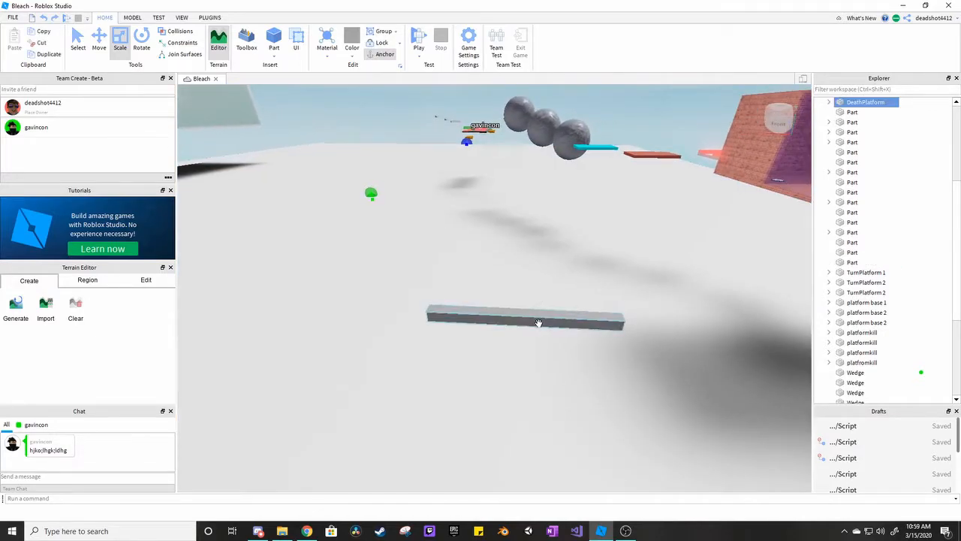
pyautogui.moveTo(530, 252)
pyautogui.mouseDown(button='right')
pyautogui.moveTo(518, 271)
pyautogui.moveTo(517, 262)
pyautogui.mouseUp(button='right')
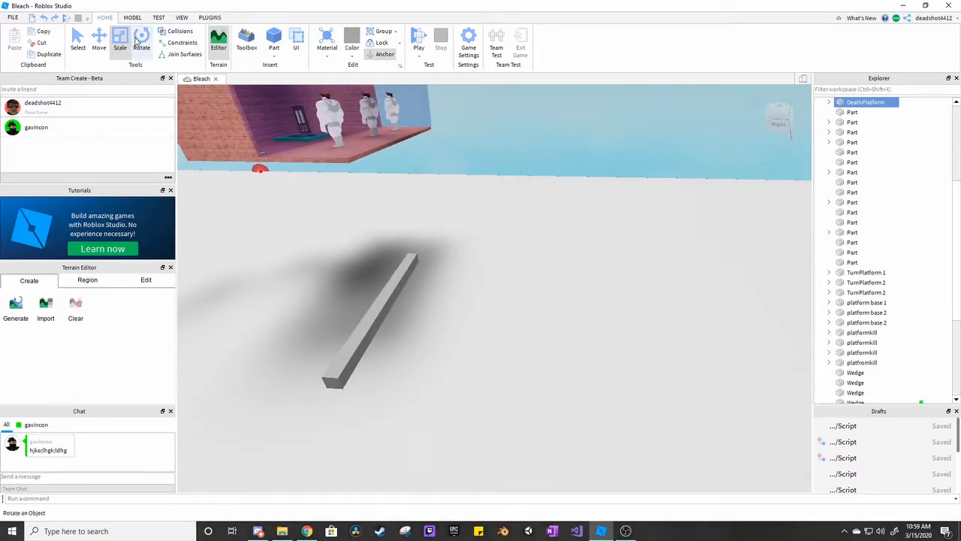
# Rotate the bar about its blue axis with the Rotate tool and bring it back to horizontal.
pyautogui.click(371, 313)
pyautogui.moveTo(480, 215); pyautogui.dragTo(518, 225, button='right')
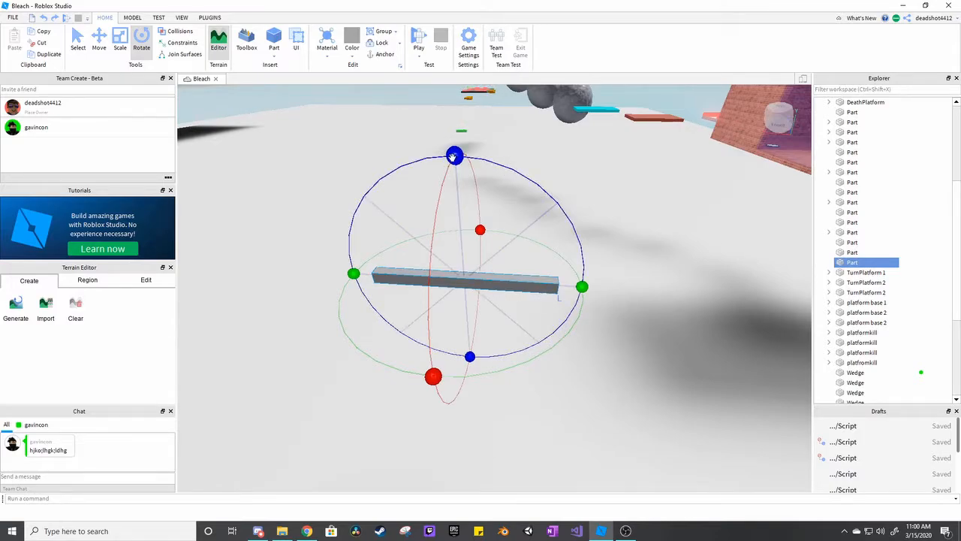
pyautogui.moveTo(454, 159); pyautogui.dragTo(467, 155)
pyautogui.moveTo(532, 196); pyautogui.dragTo(563, 225)
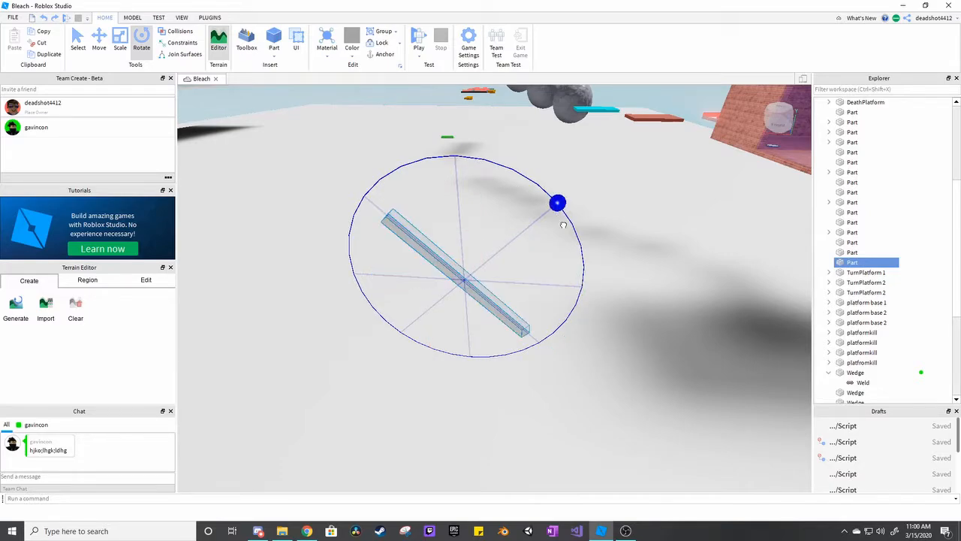
pyautogui.moveTo(581, 284); pyautogui.dragTo(457, 344)
pyautogui.click(404, 290)
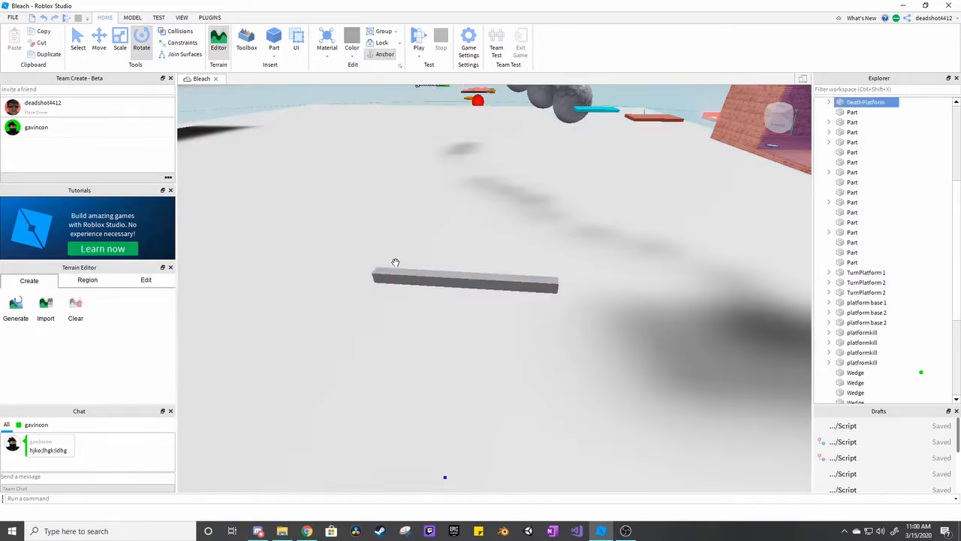
# Rotate the bar about its green axis and back, and turn it about its red axis.
pyautogui.click(390, 278)
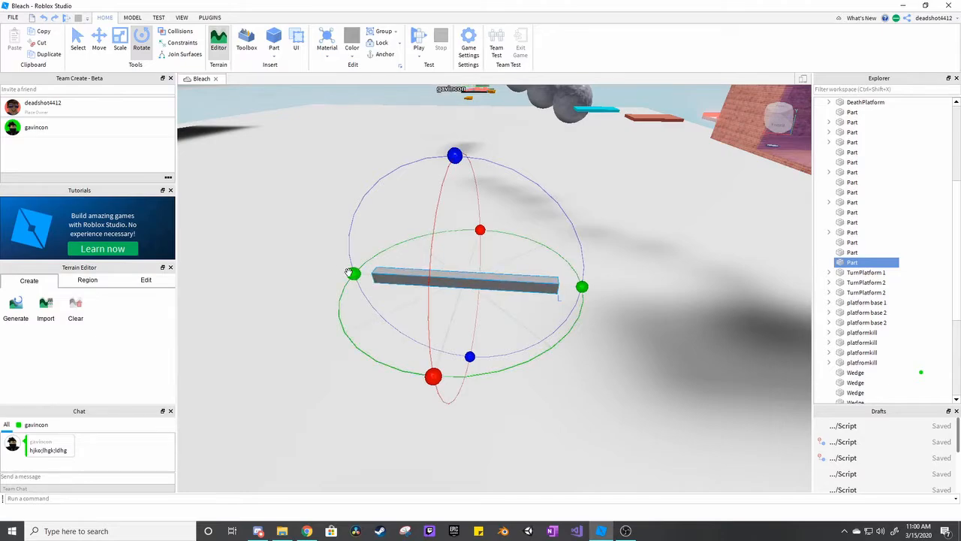
pyautogui.moveTo(353, 274); pyautogui.dragTo(350, 276)
pyautogui.moveTo(356, 312); pyautogui.dragTo(370, 327)
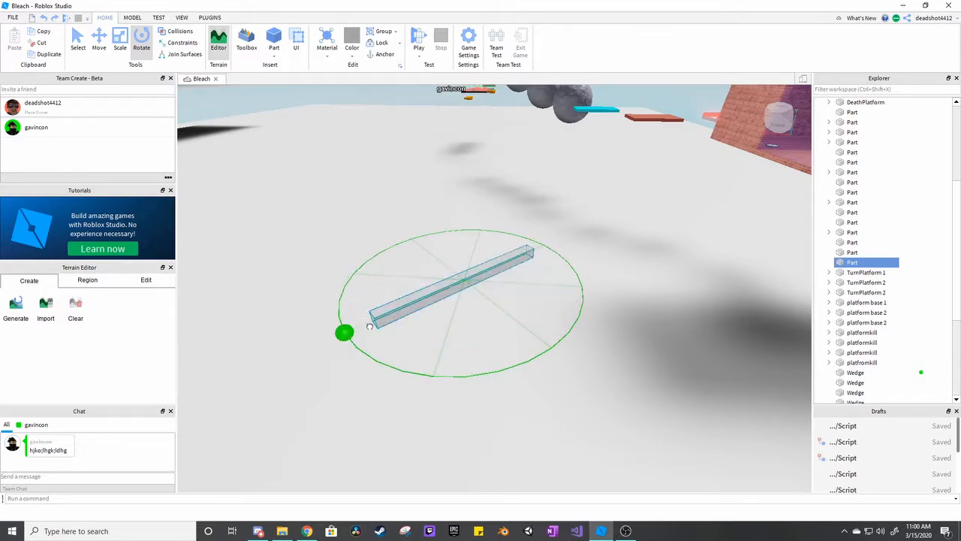
pyautogui.moveTo(434, 351); pyautogui.dragTo(564, 343)
pyautogui.moveTo(586, 291); pyautogui.dragTo(590, 270)
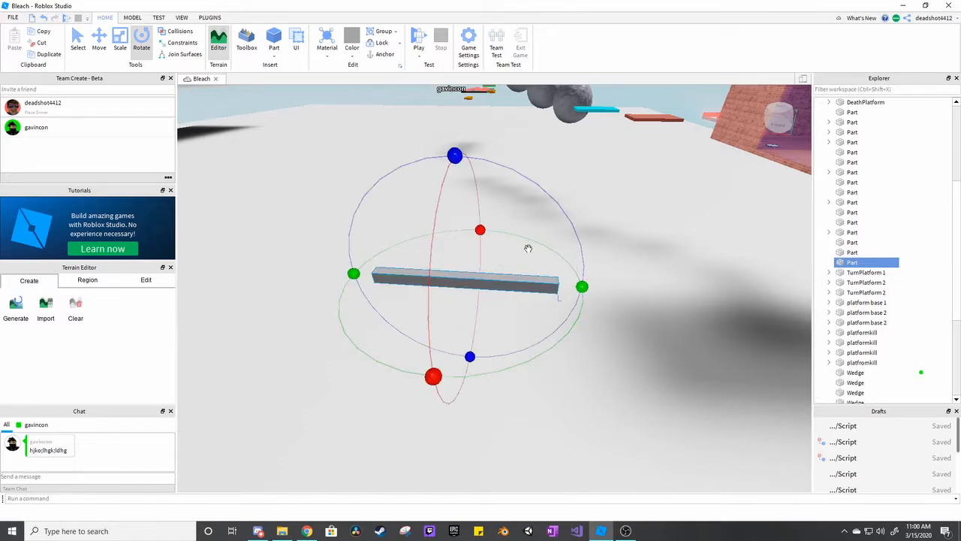
pyautogui.moveTo(484, 230); pyautogui.dragTo(445, 269)
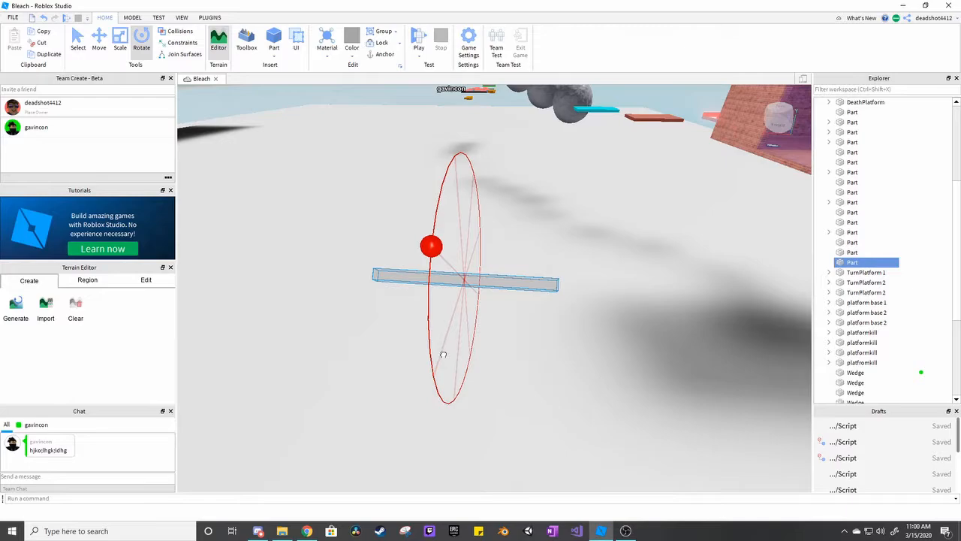
pyautogui.moveTo(443, 355); pyautogui.dragTo(445, 368)
# Select the gray bar above the white base platform, color it red and deselect it.
pyautogui.moveTo(638, 221); pyautogui.dragTo(574, 225, button='right')
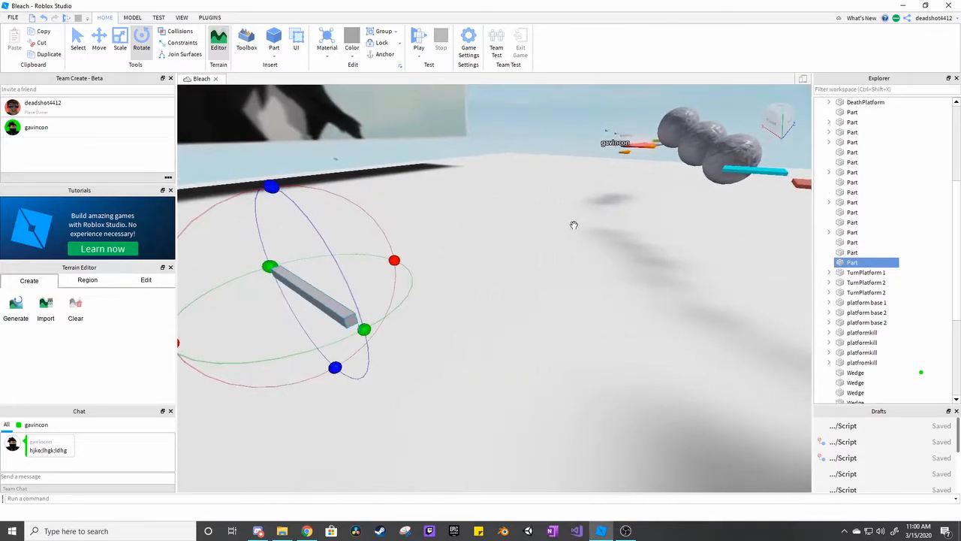
pyautogui.click(560, 203)
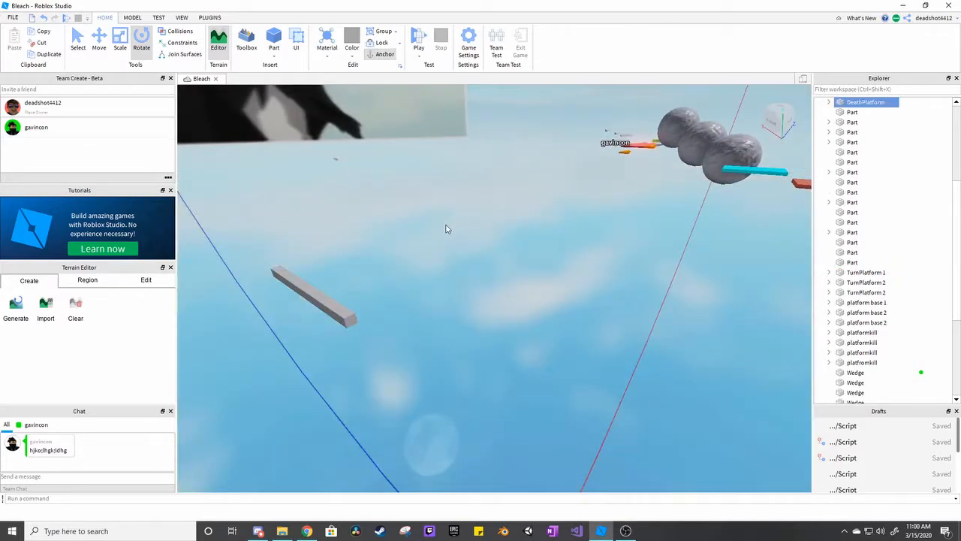
pyautogui.moveTo(438, 234); pyautogui.dragTo(437, 231, button='right')
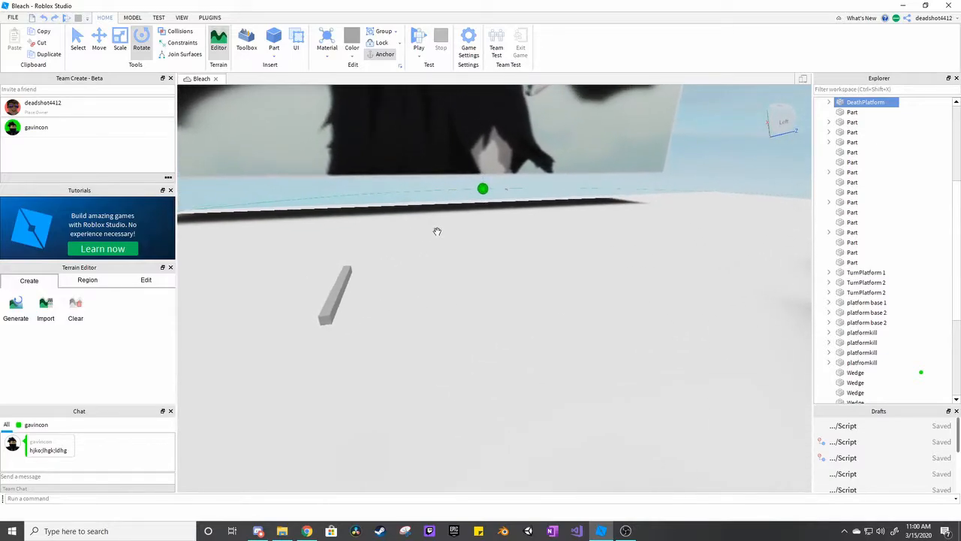
pyautogui.click(405, 182)
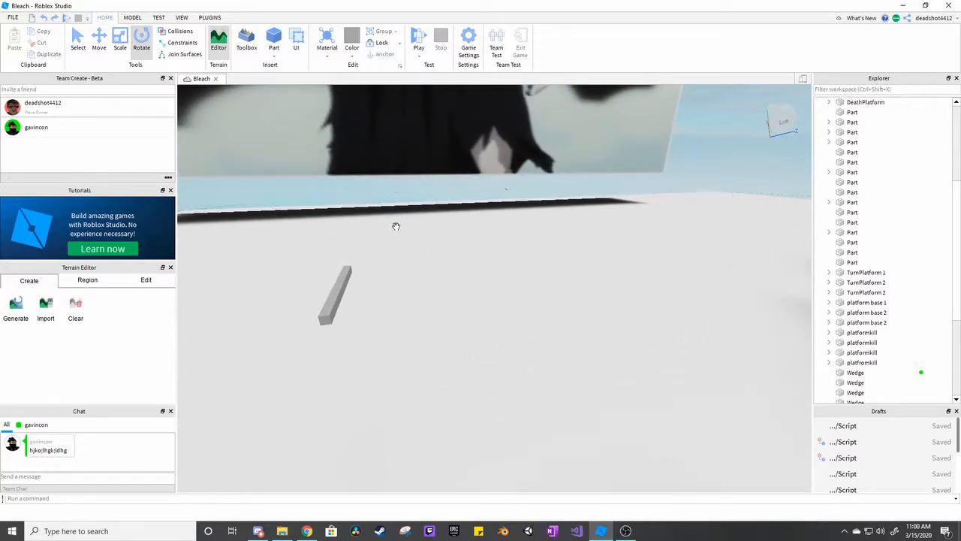
pyautogui.moveTo(455, 318); pyautogui.dragTo(458, 310, button='right')
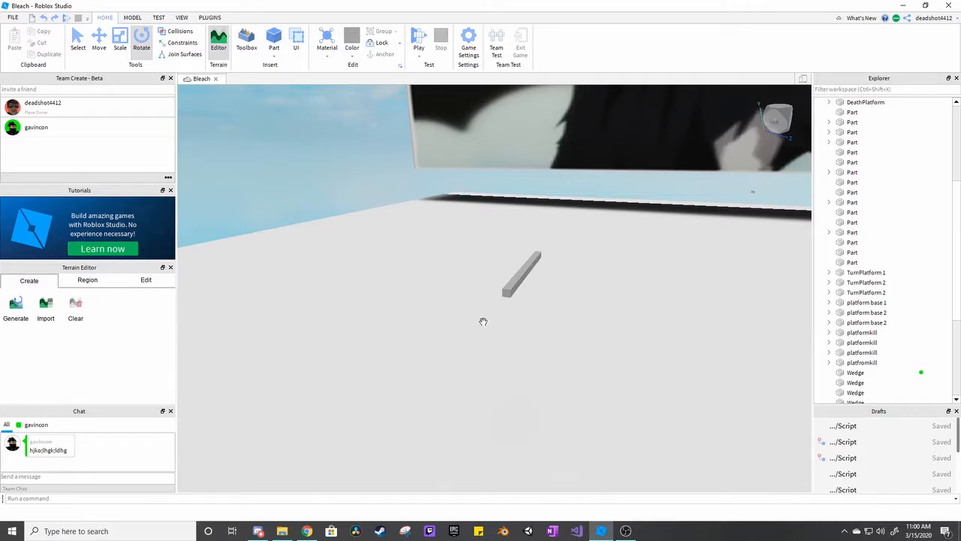
pyautogui.moveTo(483, 321); pyautogui.dragTo(476, 287, button='right')
pyautogui.click(476, 286)
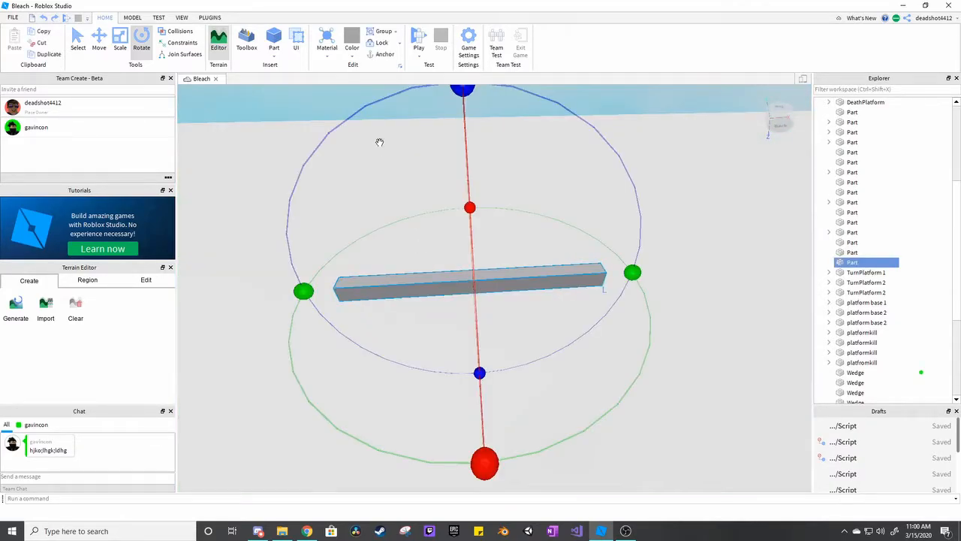
pyautogui.click(353, 59)
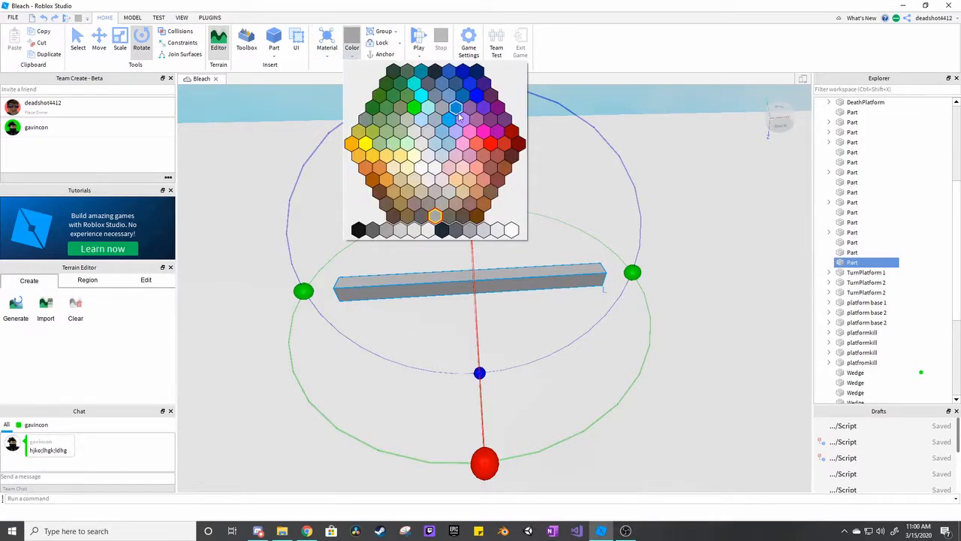
pyautogui.click(495, 150)
pyautogui.click(704, 184)
# Select the red bar again and set its material to Brick.
pyautogui.moveTo(704, 185); pyautogui.dragTo(708, 166, button='right')
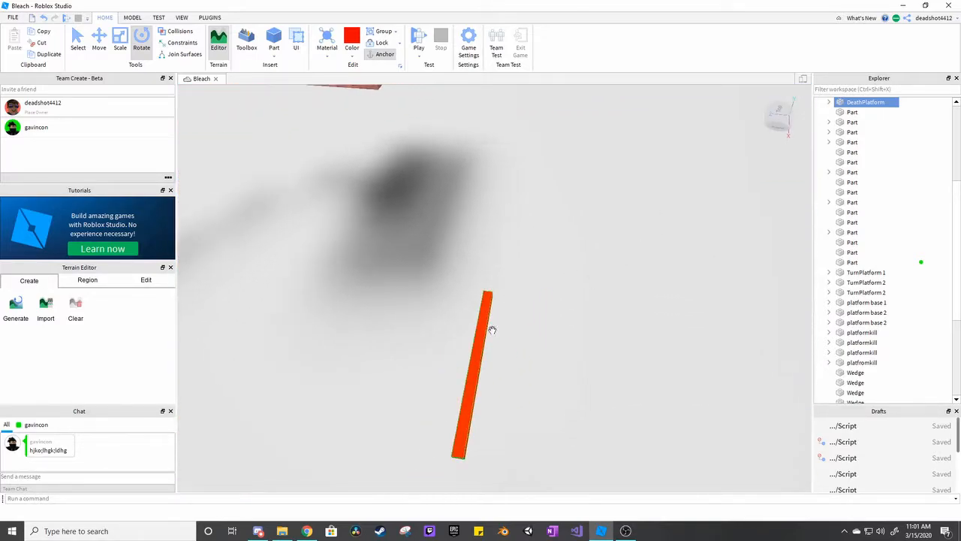
pyautogui.moveTo(445, 138); pyautogui.dragTo(446, 139, button='right')
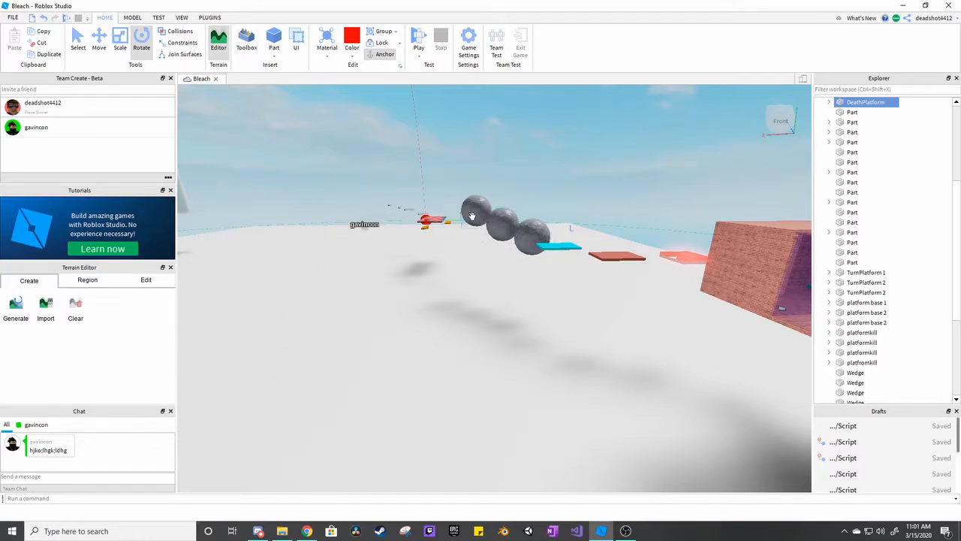
pyautogui.moveTo(484, 335); pyautogui.dragTo(489, 341, button='right')
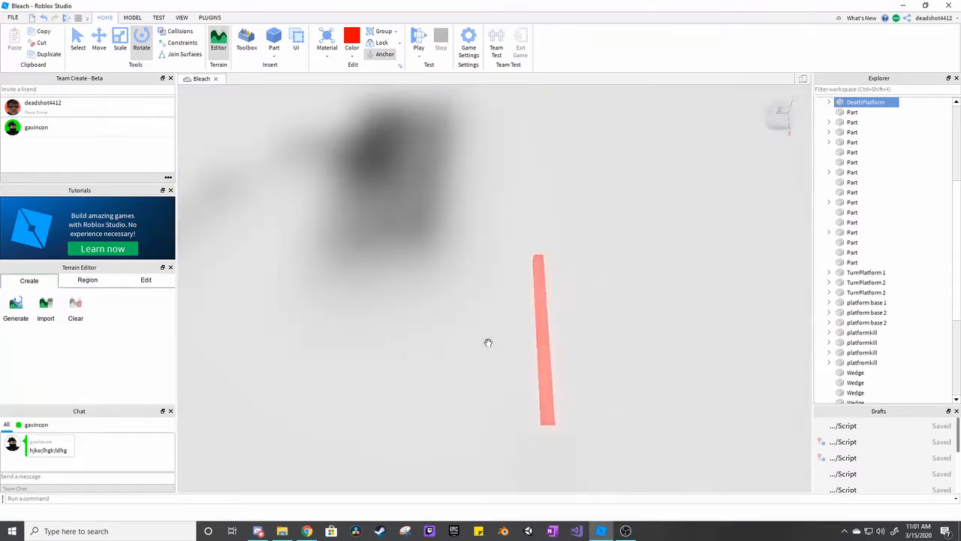
pyautogui.click(542, 342)
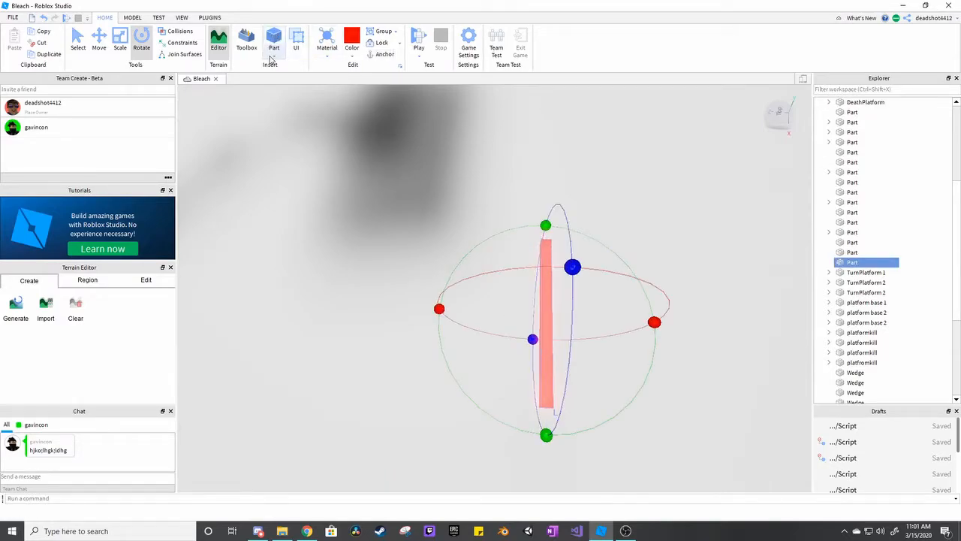
pyautogui.click(331, 62)
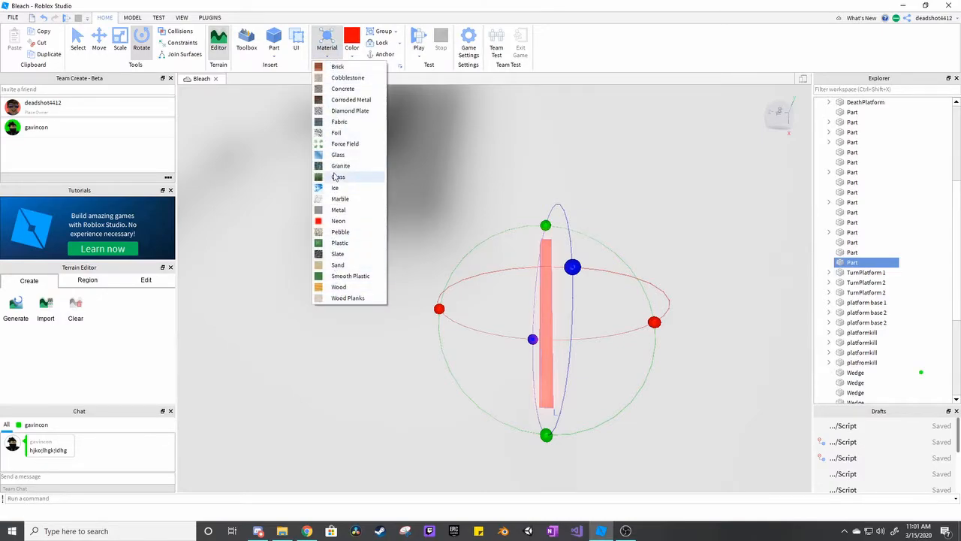
pyautogui.click(339, 67)
pyautogui.moveTo(654, 270); pyautogui.dragTo(654, 271, button='right')
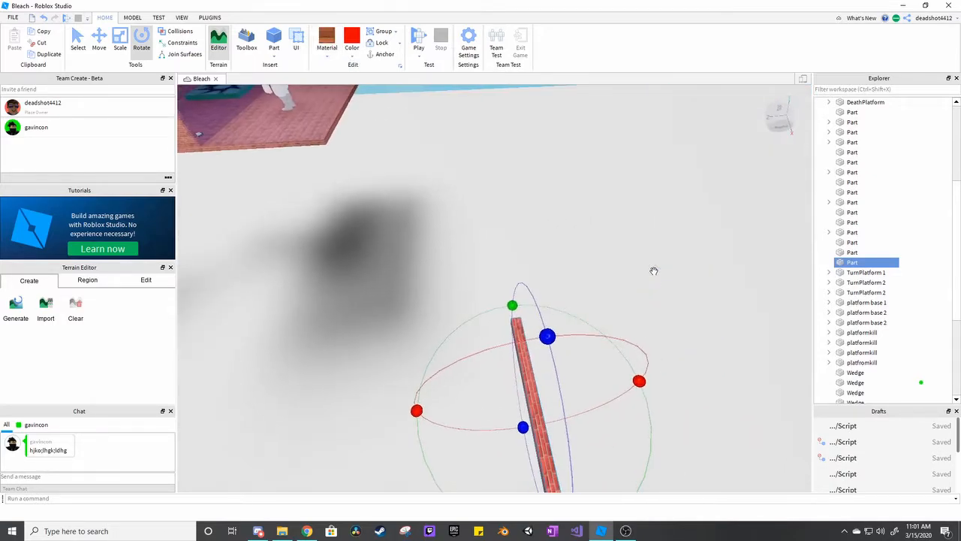
# Try Concrete as the bar's material and settle on Foil.
pyautogui.click(327, 47)
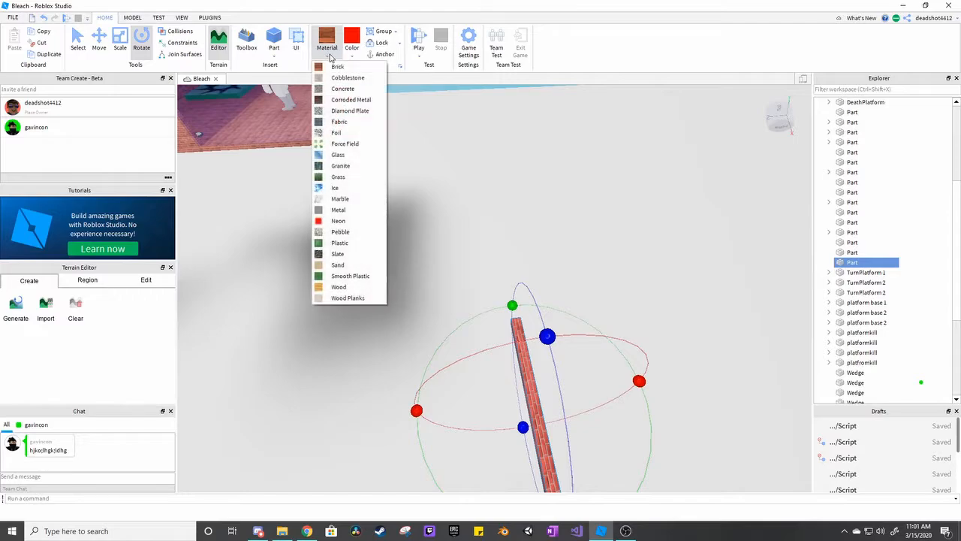
pyautogui.click(334, 86)
pyautogui.moveTo(406, 137); pyautogui.dragTo(415, 160, button='right')
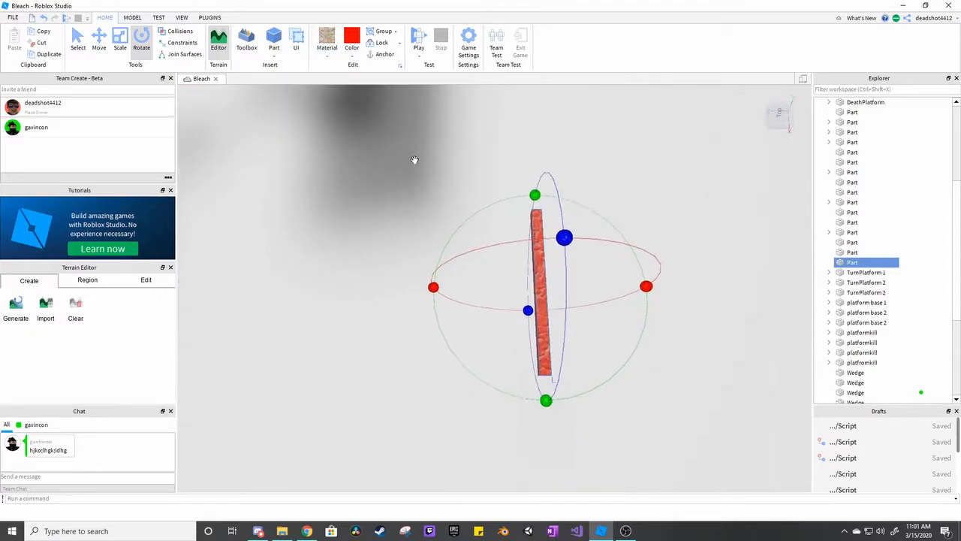
pyautogui.click(327, 48)
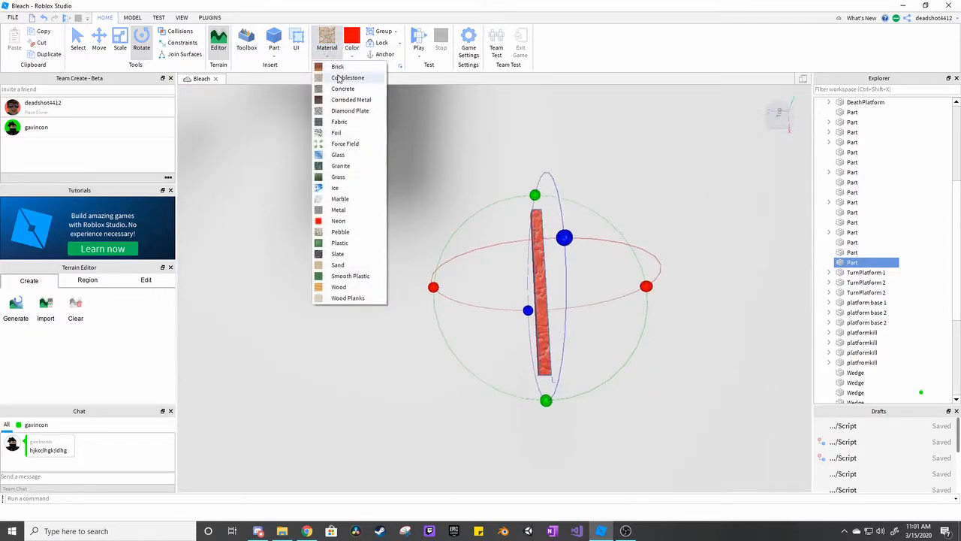
pyautogui.click(344, 132)
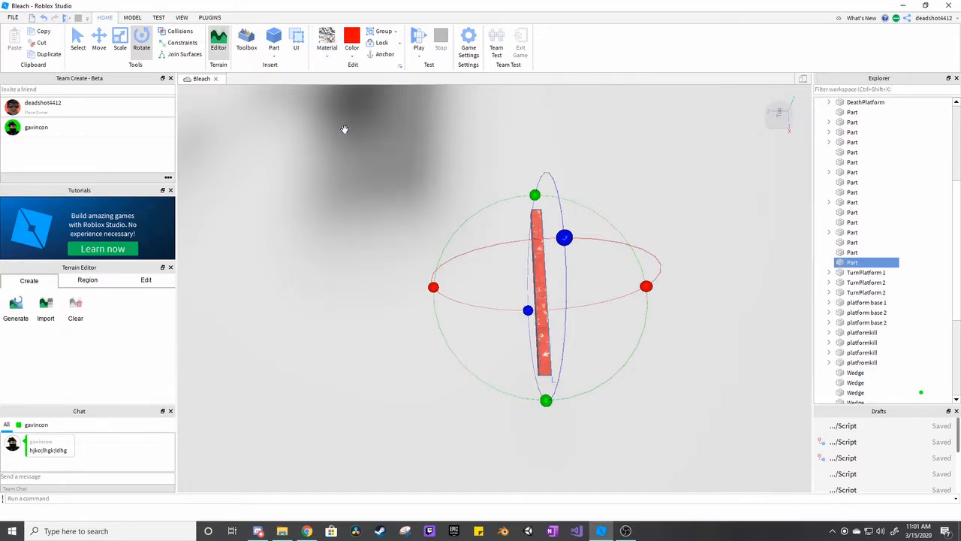
pyautogui.moveTo(414, 178); pyautogui.dragTo(412, 180, button='right')
pyautogui.scroll(5, 412, 180)
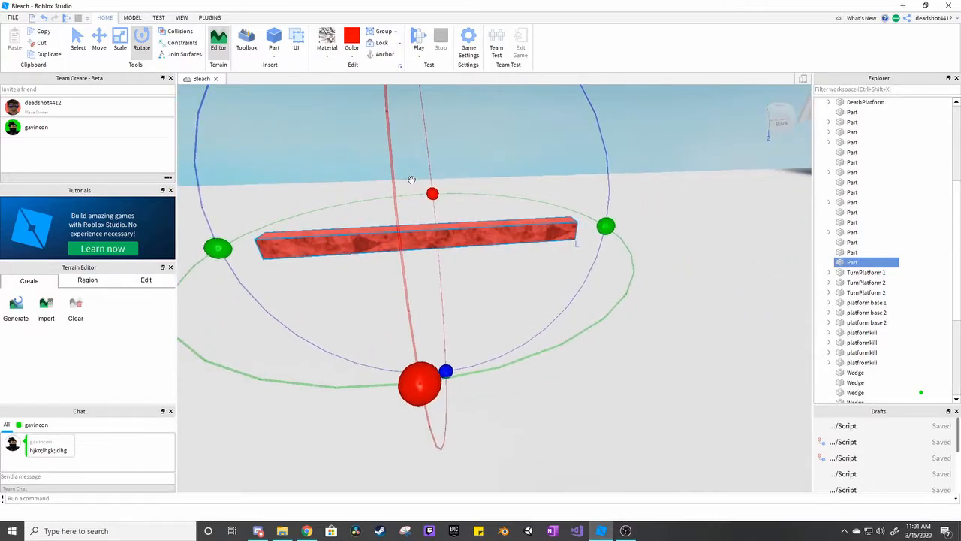
# Delete the red Foil bar.
pyautogui.rightClick(502, 233)
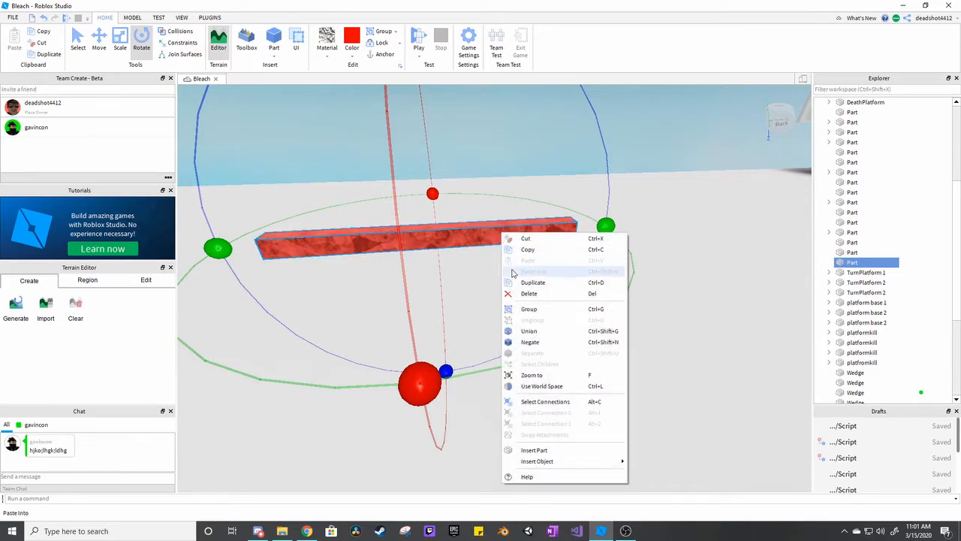
pyautogui.click(516, 293)
pyautogui.moveTo(518, 288); pyautogui.dragTo(502, 265, button='right')
pyautogui.press('s')
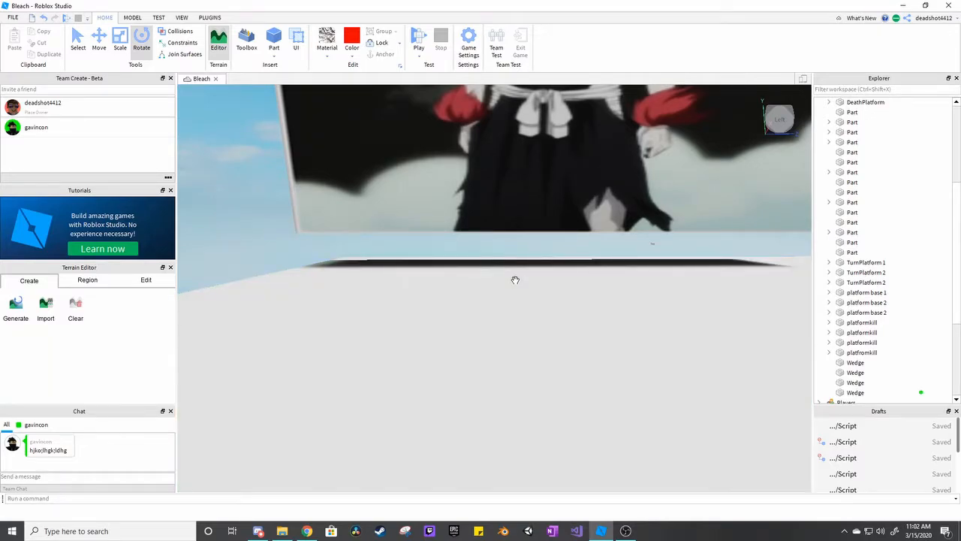
# Insert a new block part above an empty area of the white base platform.
pyautogui.moveTo(607, 257); pyautogui.dragTo(609, 262, button='right')
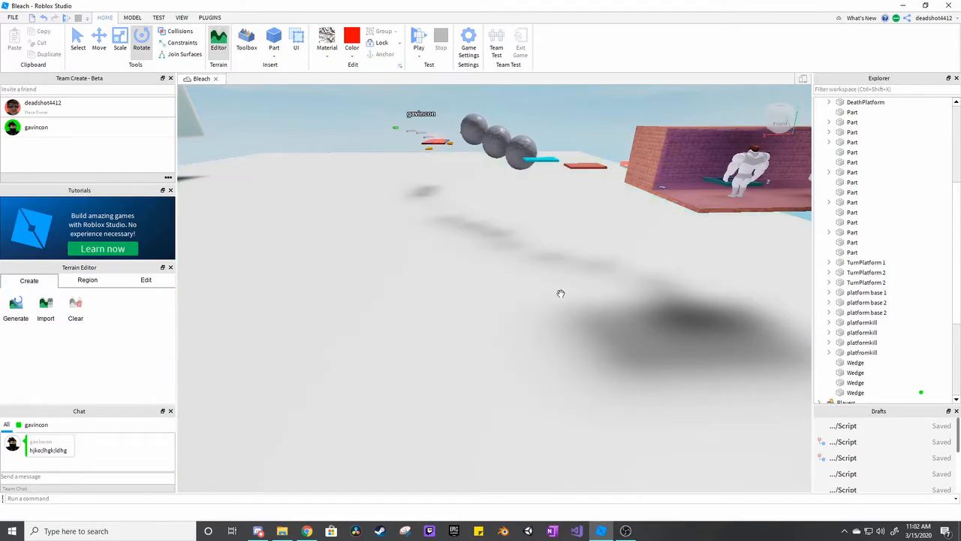
pyautogui.moveTo(561, 293); pyautogui.dragTo(560, 293, button='right')
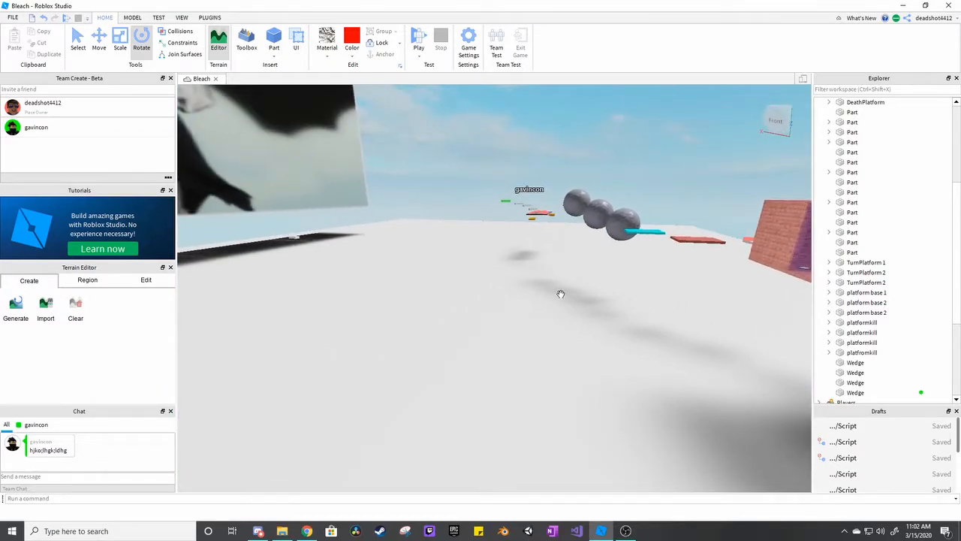
pyautogui.moveTo(523, 278); pyautogui.dragTo(522, 278, button='right')
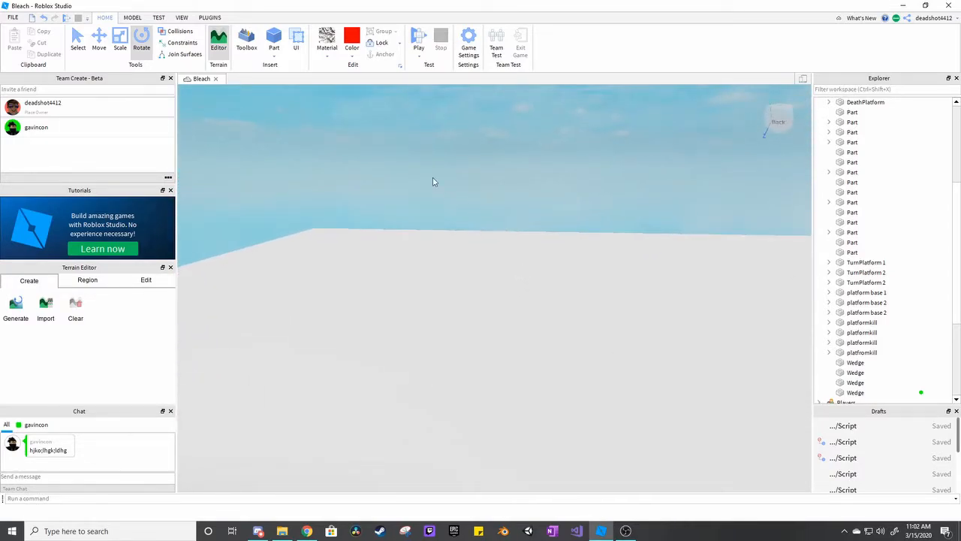
pyautogui.click(274, 52)
pyautogui.click(288, 78)
pyautogui.moveTo(572, 211); pyautogui.dragTo(572, 211, button='right')
pyautogui.press('d')
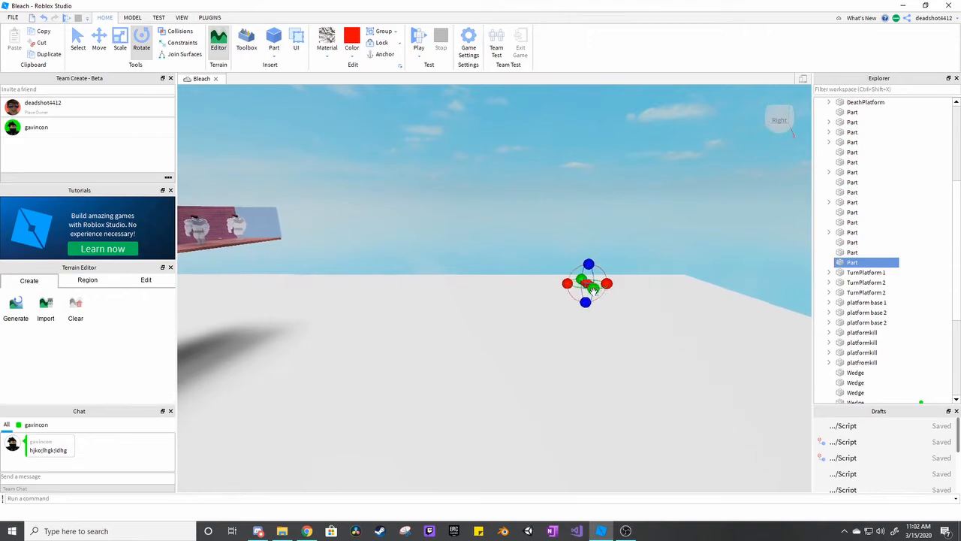
# Stretch the new block along its red axis into a long, thin bar with the Scale tool.
pyautogui.moveTo(594, 289); pyautogui.dragTo(590, 437)
pyautogui.moveTo(599, 385); pyautogui.dragTo(599, 386)
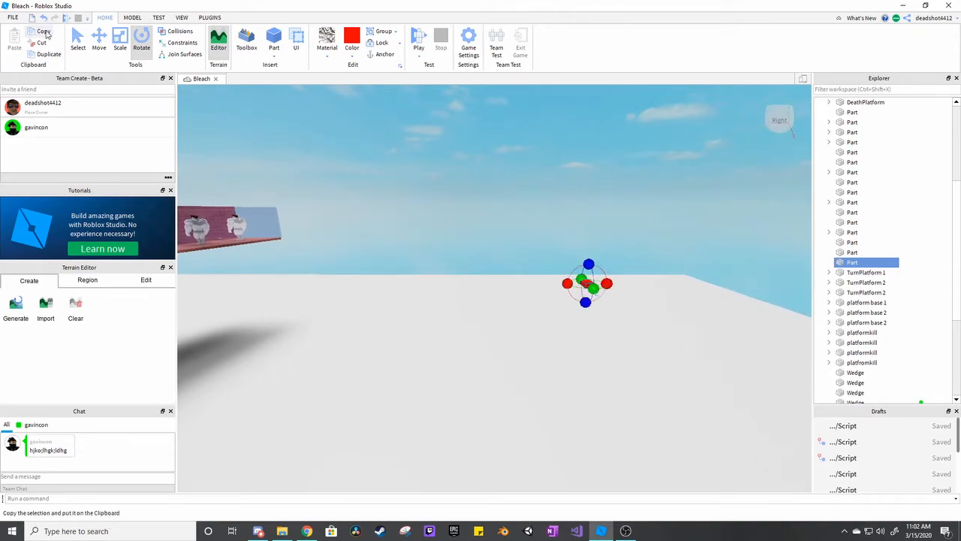
pyautogui.click(99, 37)
pyautogui.click(121, 38)
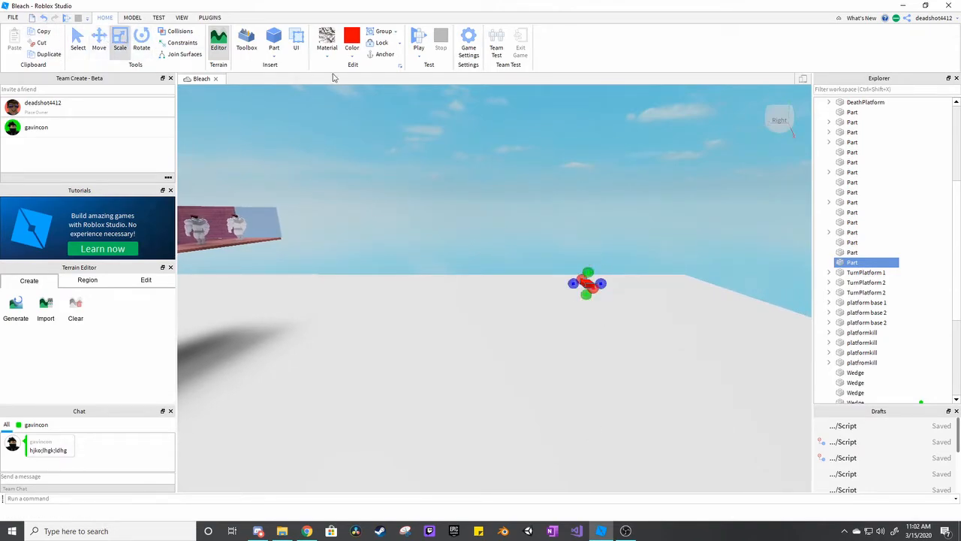
pyautogui.moveTo(593, 284); pyautogui.dragTo(616, 470)
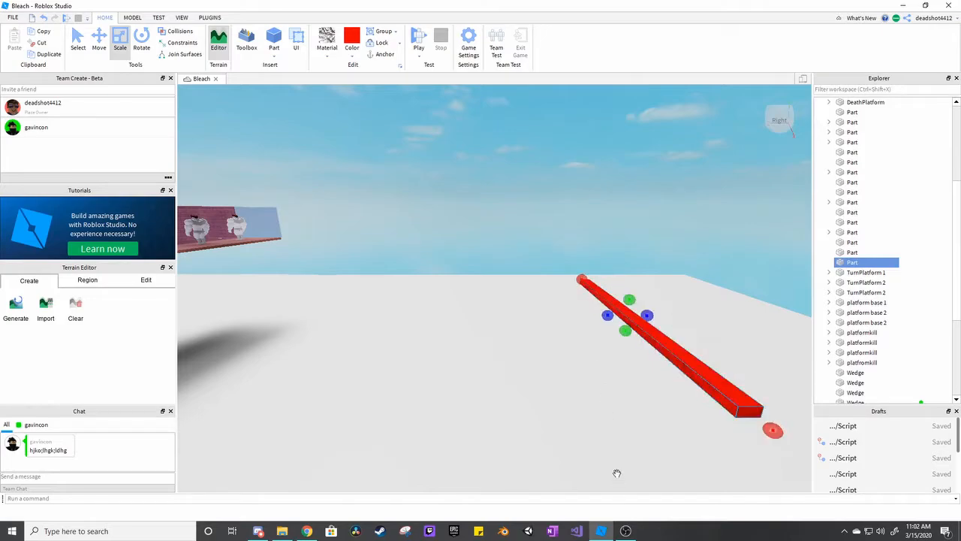
pyautogui.moveTo(578, 363); pyautogui.dragTo(549, 365, button='right')
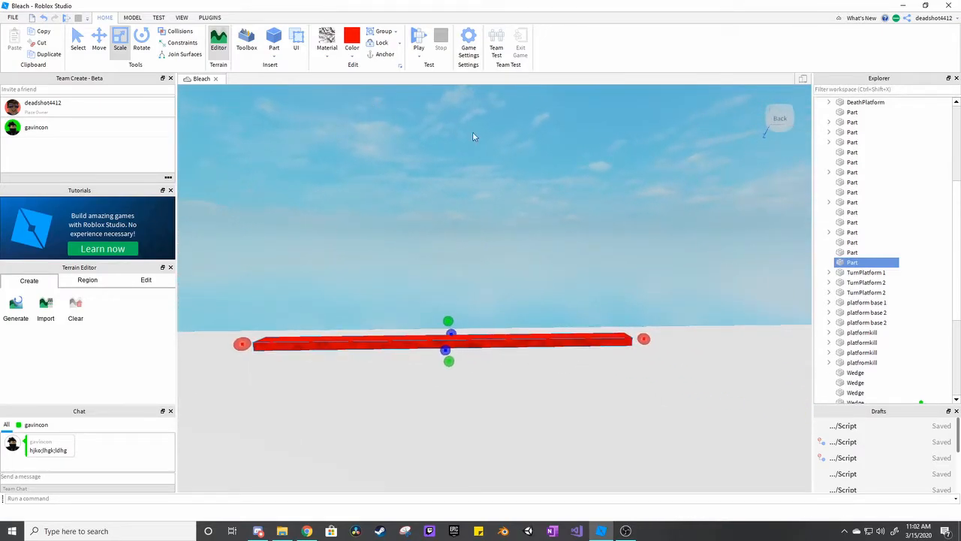
# Duplicate the long red bar and move the copy along the blue axis, parallel to the original with a gap between them.
pyautogui.hotkey('ctrl', 'd')
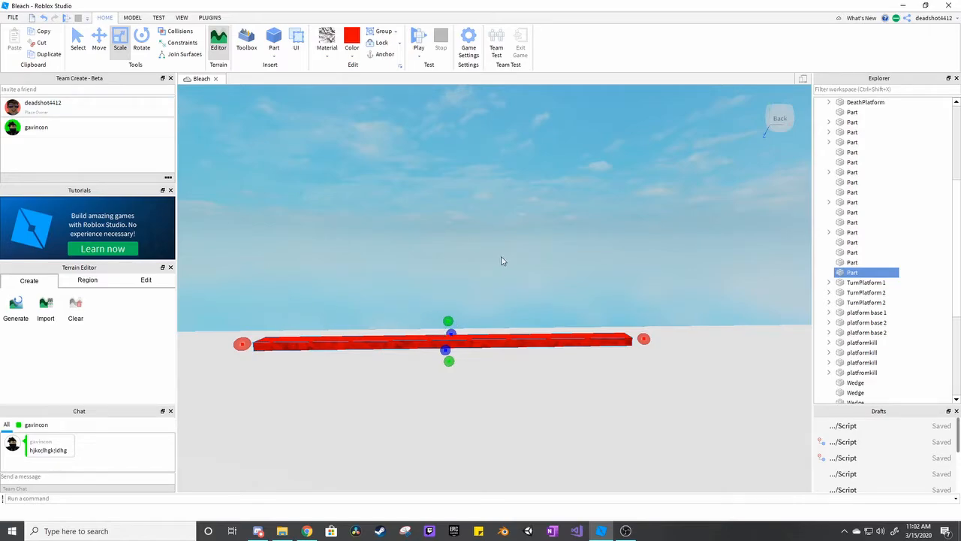
pyautogui.click(99, 39)
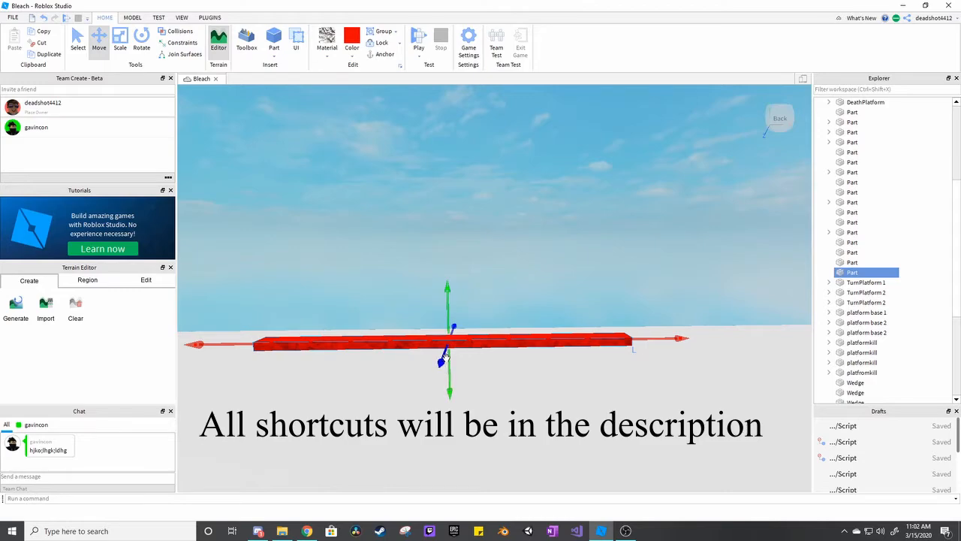
pyautogui.moveTo(442, 362); pyautogui.dragTo(415, 425)
pyautogui.press('d')
pyautogui.press('d')
pyautogui.moveTo(632, 351); pyautogui.dragTo(629, 350, button='right')
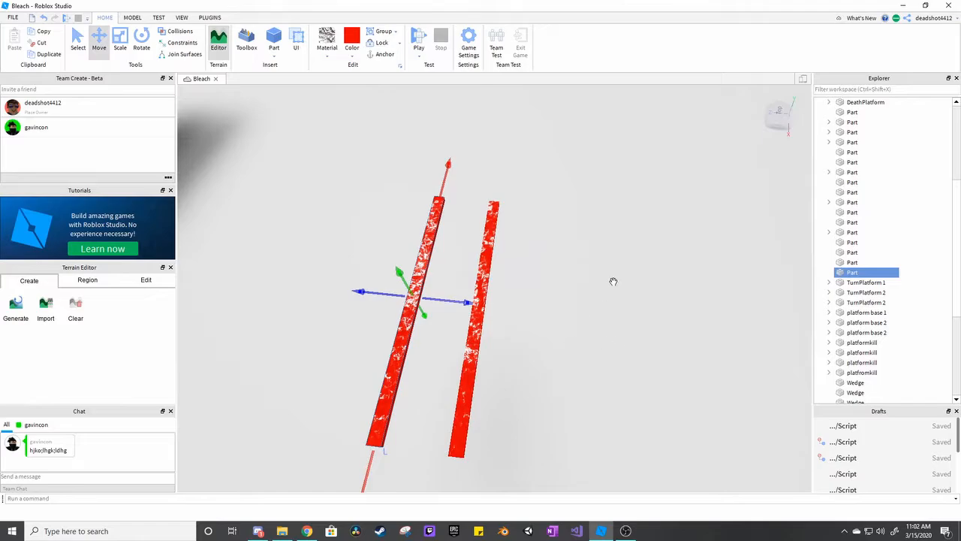
# Examine the existing obstacle course, including its spheres, colored platforms and brick wall with the door, and return to the two red bars.
pyautogui.moveTo(614, 282); pyautogui.dragTo(596, 282, button='right')
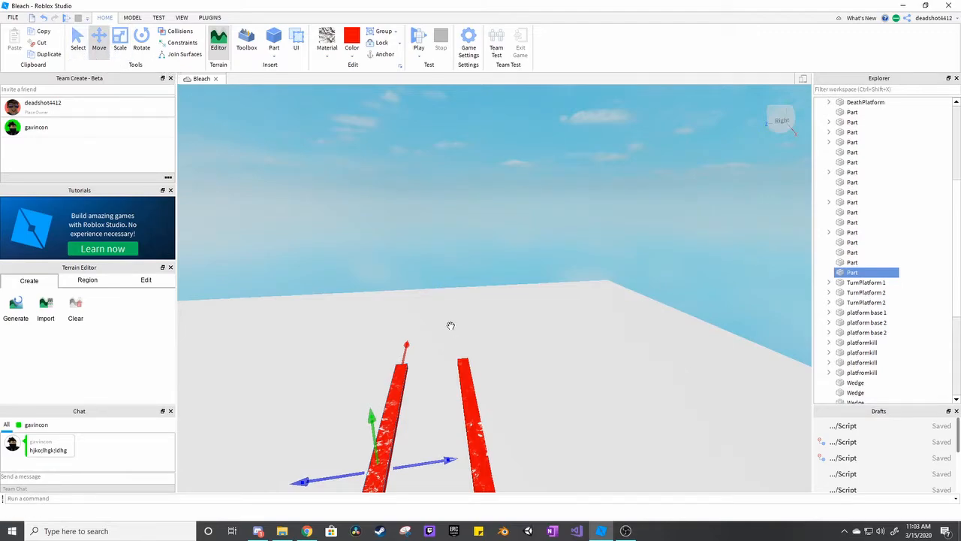
pyautogui.moveTo(450, 325); pyautogui.dragTo(450, 333, button='right')
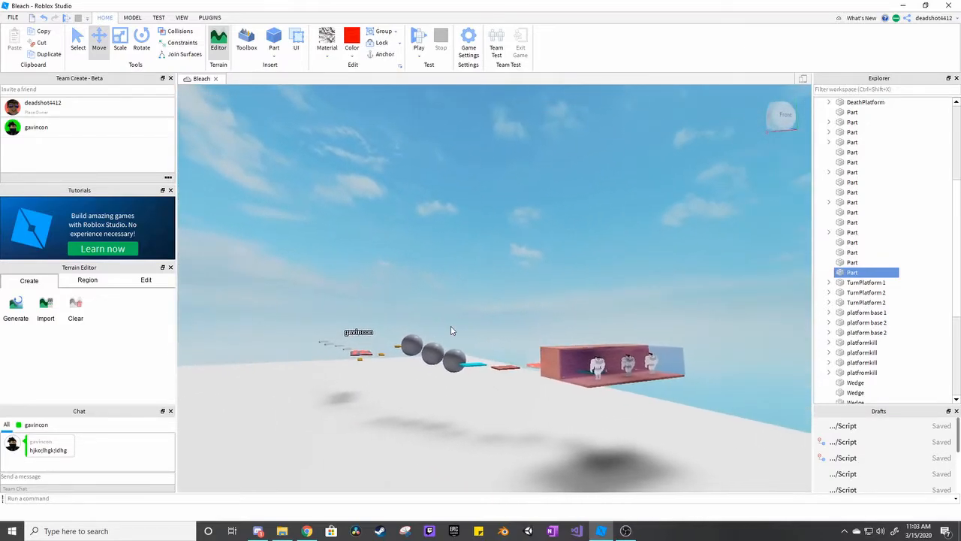
pyautogui.press('w')
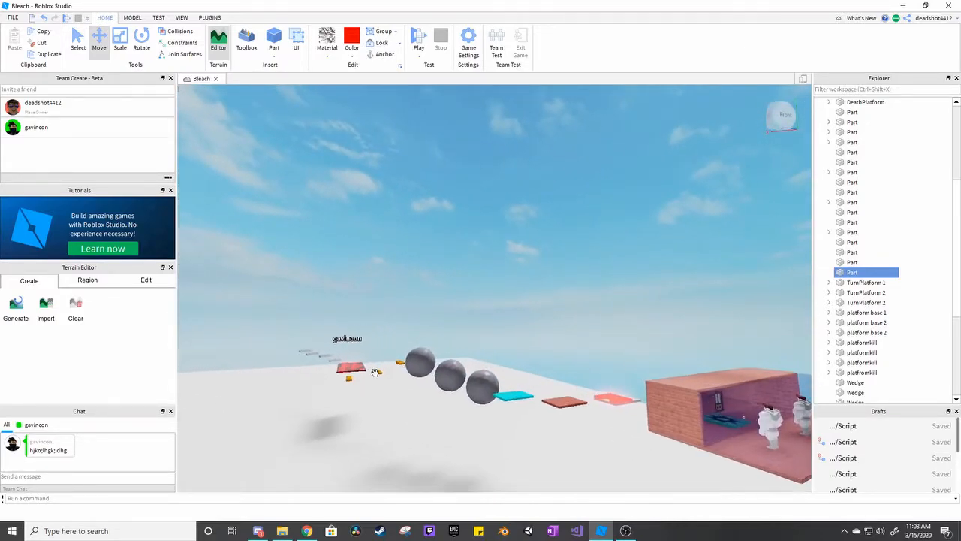
pyautogui.moveTo(374, 371); pyautogui.dragTo(374, 372, button='right')
pyautogui.press('w')
pyautogui.moveTo(599, 368); pyautogui.dragTo(601, 363, button='right')
pyautogui.press('w')
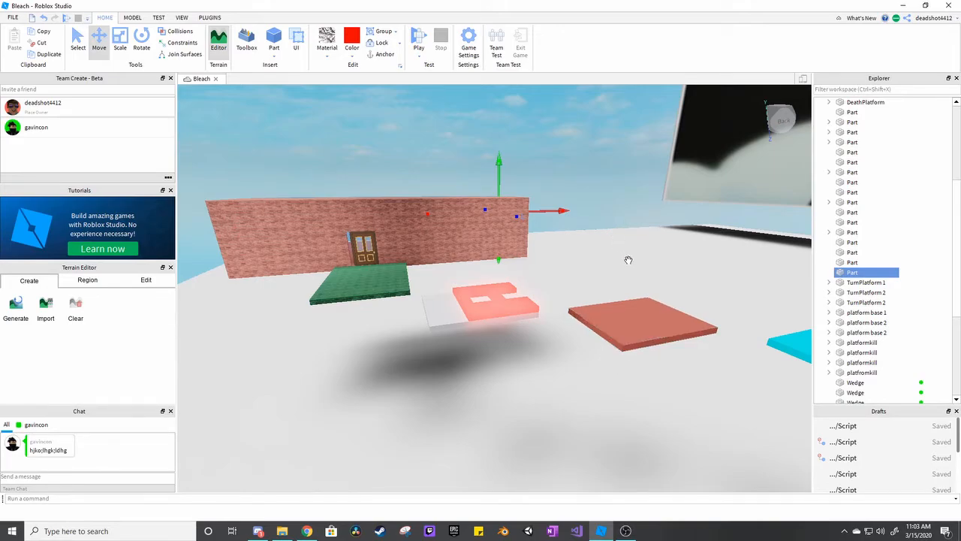
pyautogui.press('w')
pyautogui.moveTo(629, 260); pyautogui.dragTo(629, 260, button='right')
pyautogui.press('w')
pyautogui.press('w')
pyautogui.press('w')
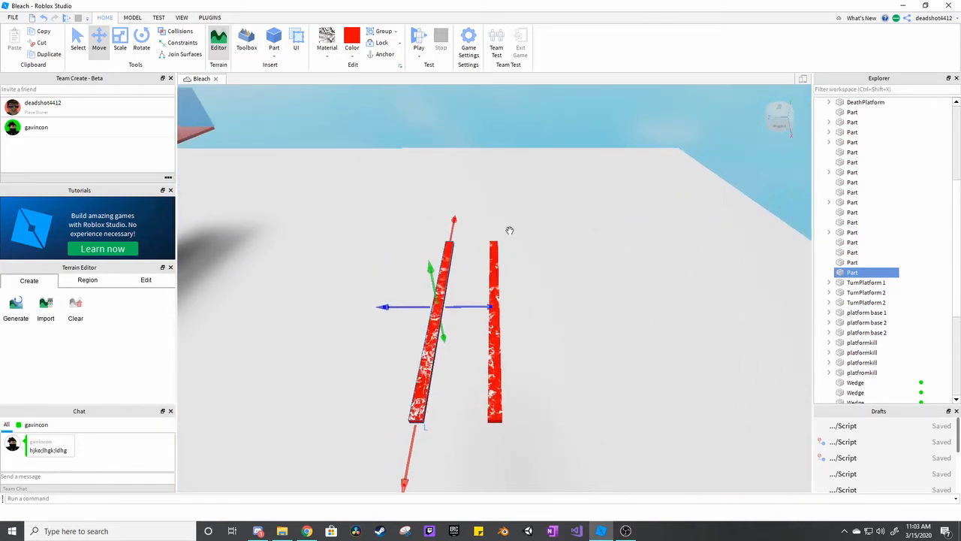